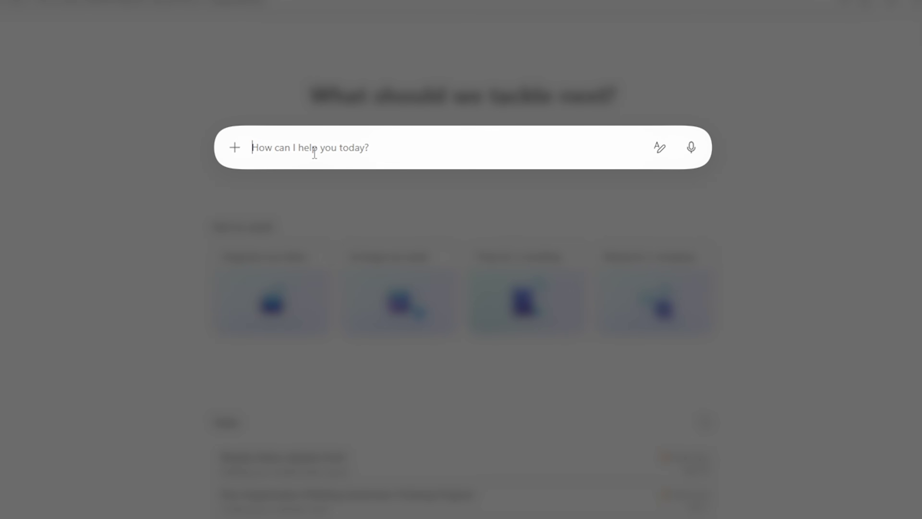
Step: Start a new Cowork conversation by sending the prompt "/skills"
text(/)
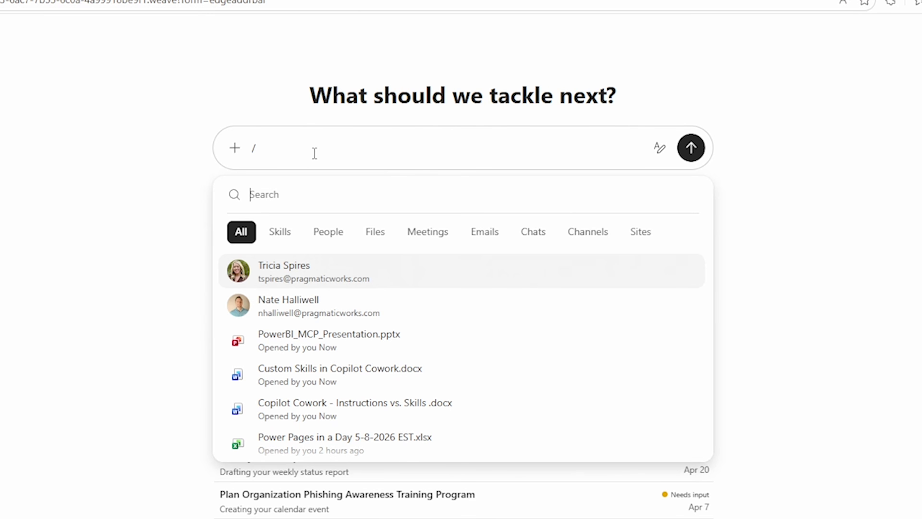
click(316, 153)
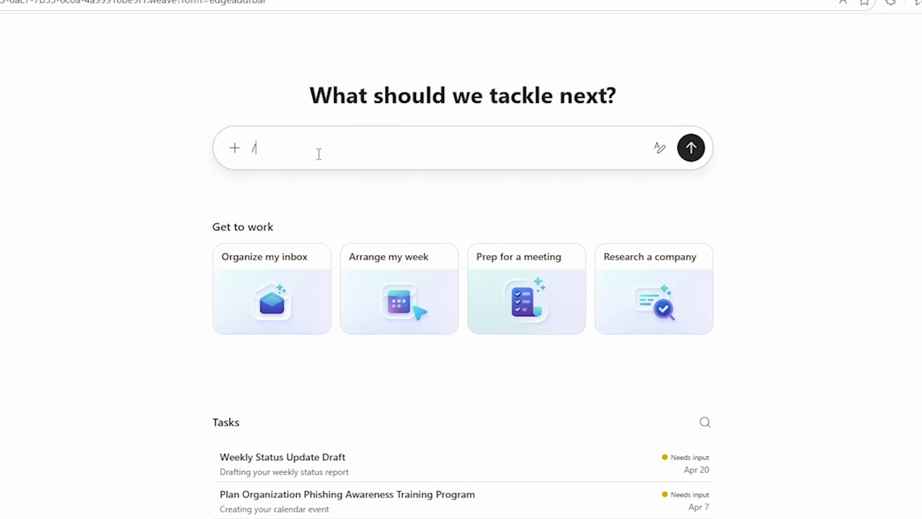
text(skills)
key(Return)
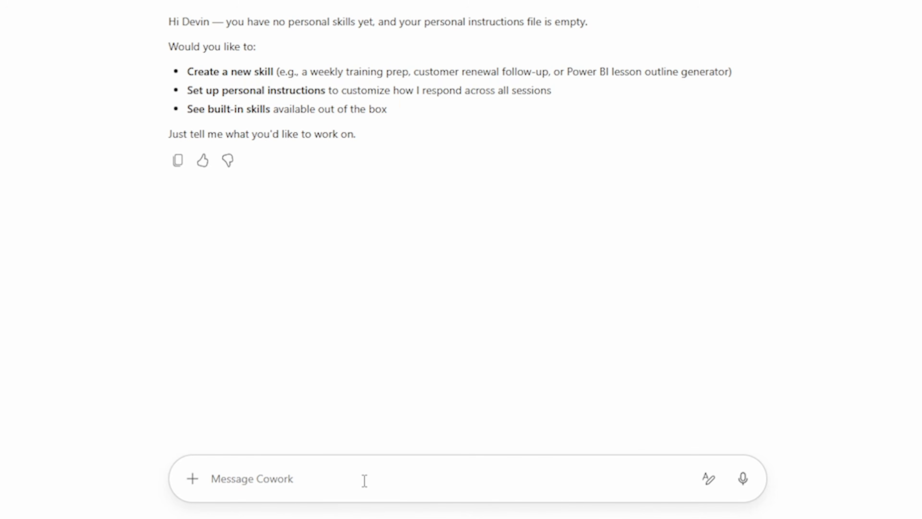
Step: Send "manage skills" and choose View built-in skills as the skill action
text(manage )
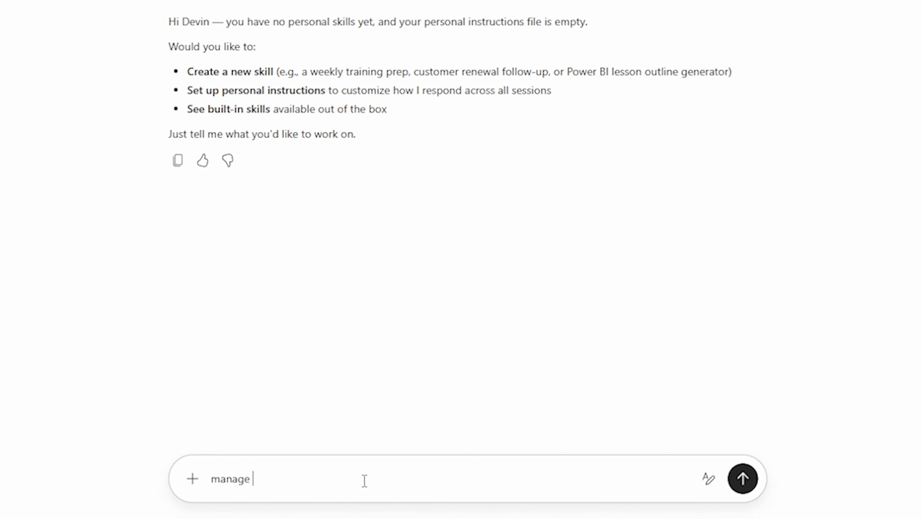
text(skills)
key(Return)
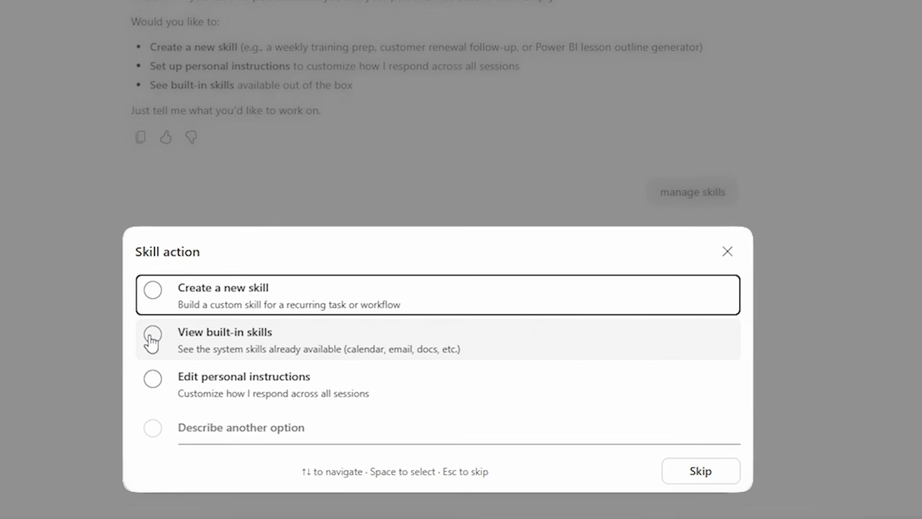
click(101, 309)
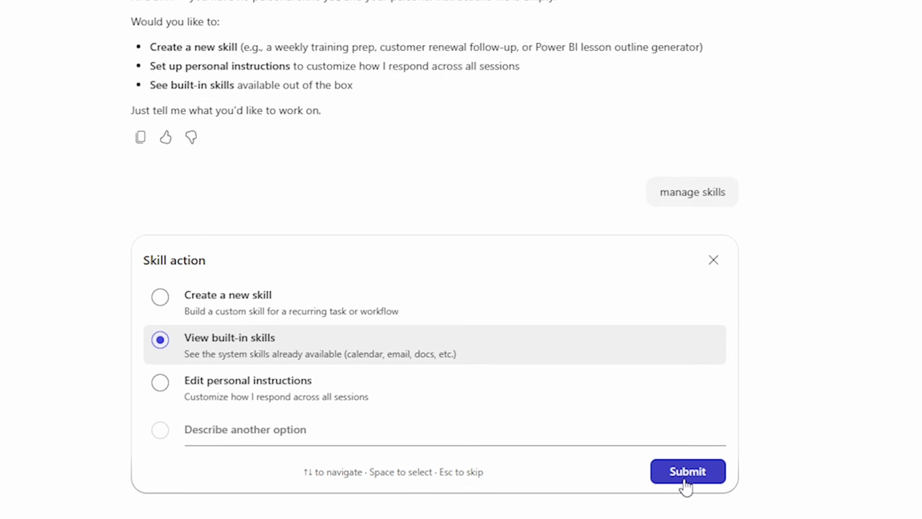
click(684, 480)
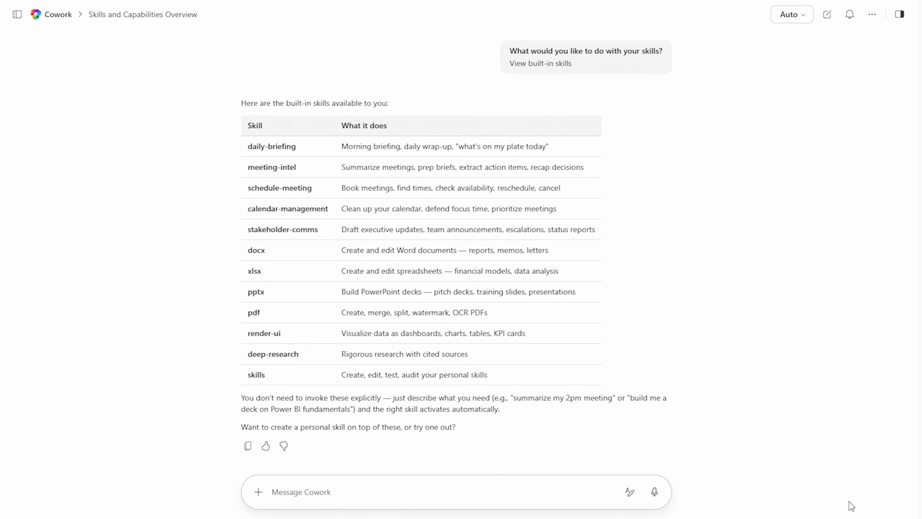
Step: Write the request "Create a skill called Pragmatic Works Brand that will enforce my company's branding guide to customer-facing content only using the attached branding guide"
text(Crea)
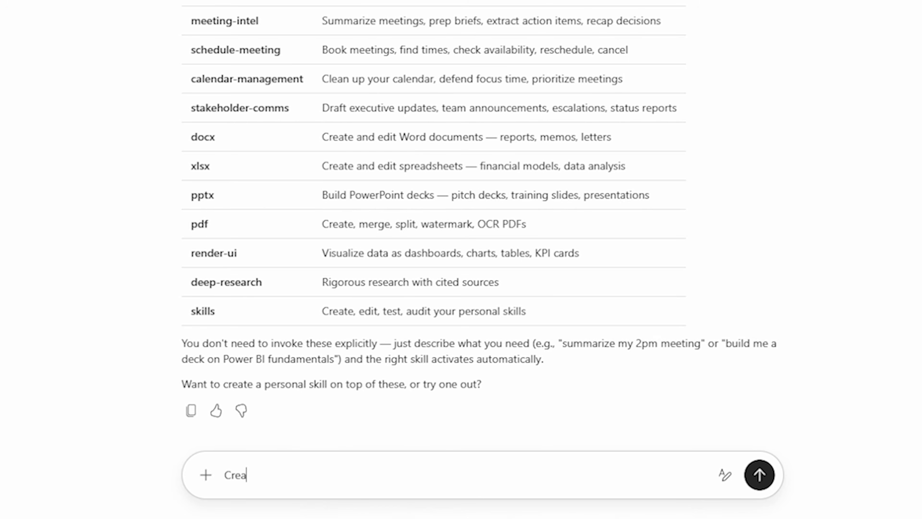
text(te a skill called )
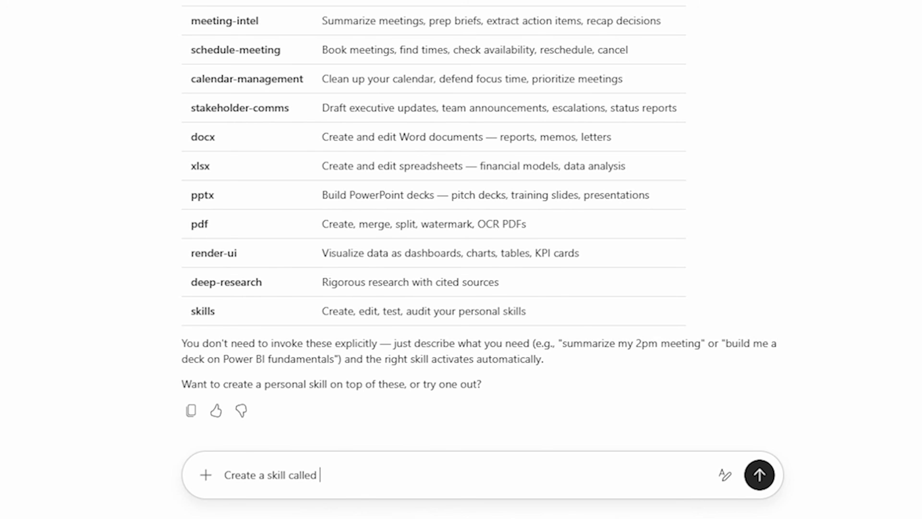
text(Pragmatic Works Bra)
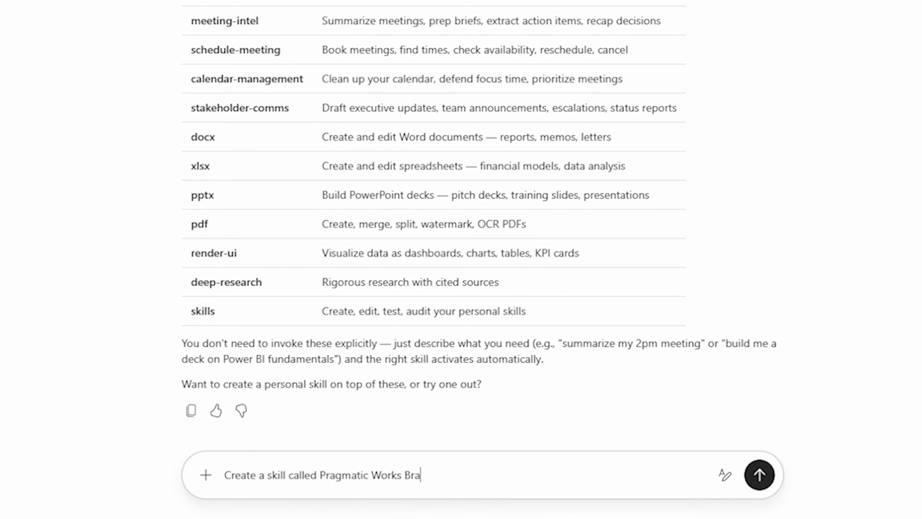
text(nd that e)
text(ill en)
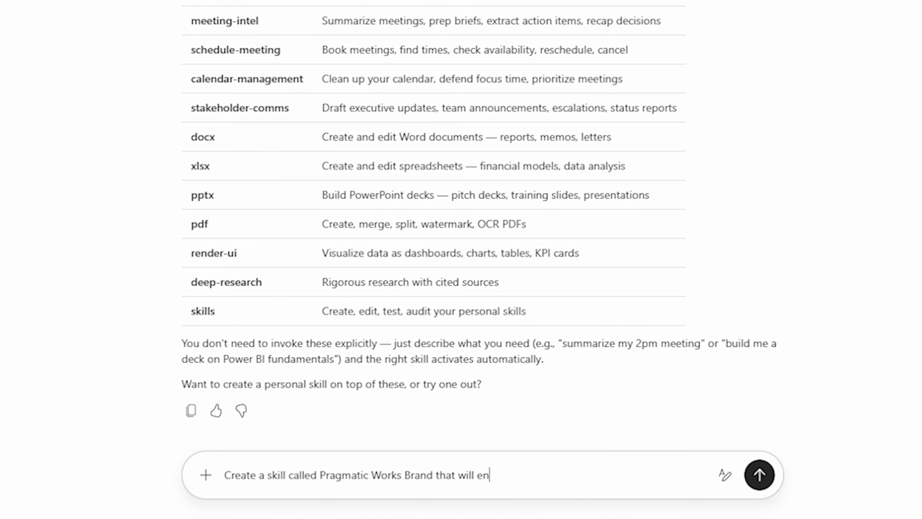
text(froce my company's bra)
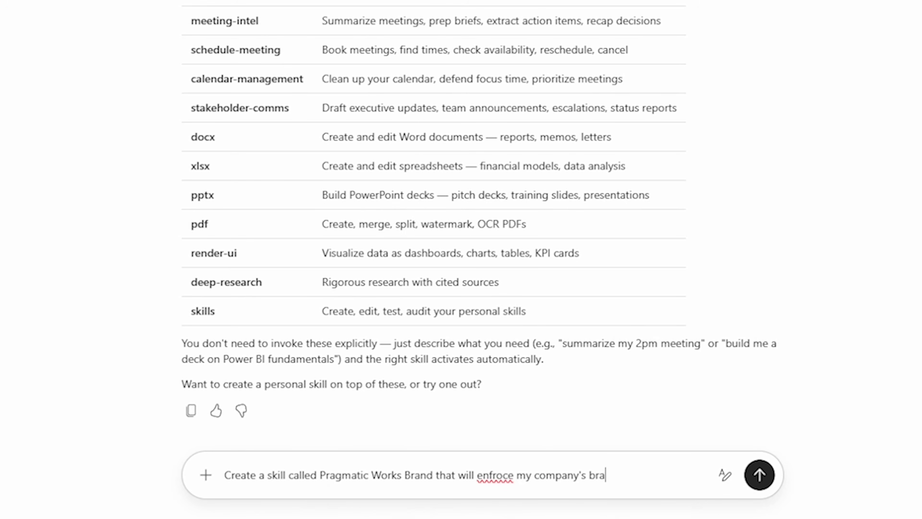
text(nding guide to customer-facing)
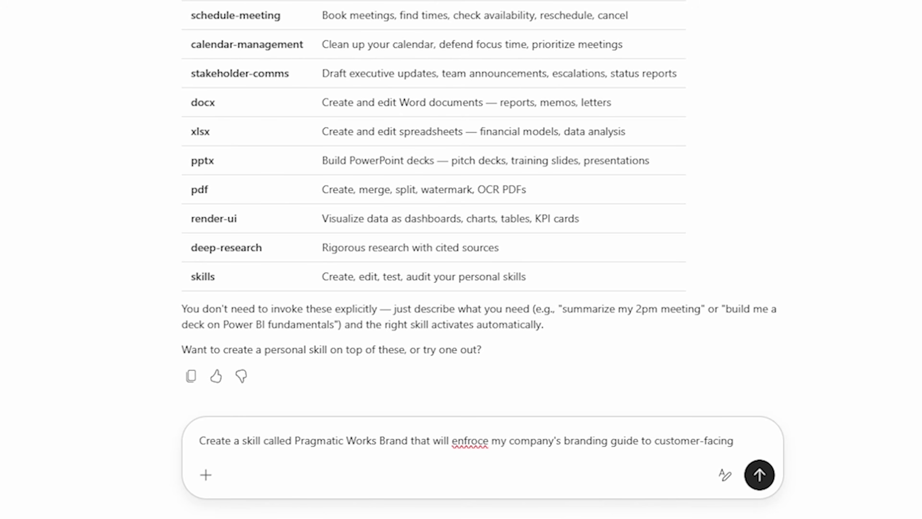
text( content only)
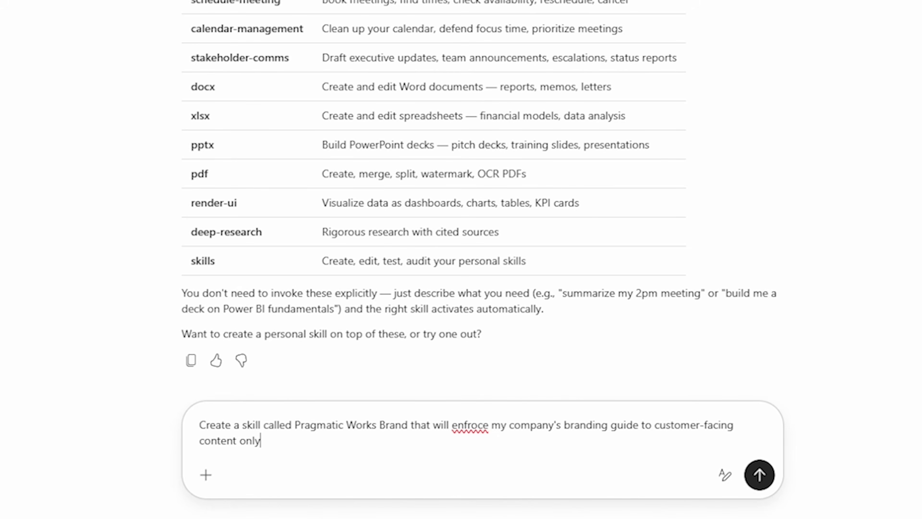
text( using the att)
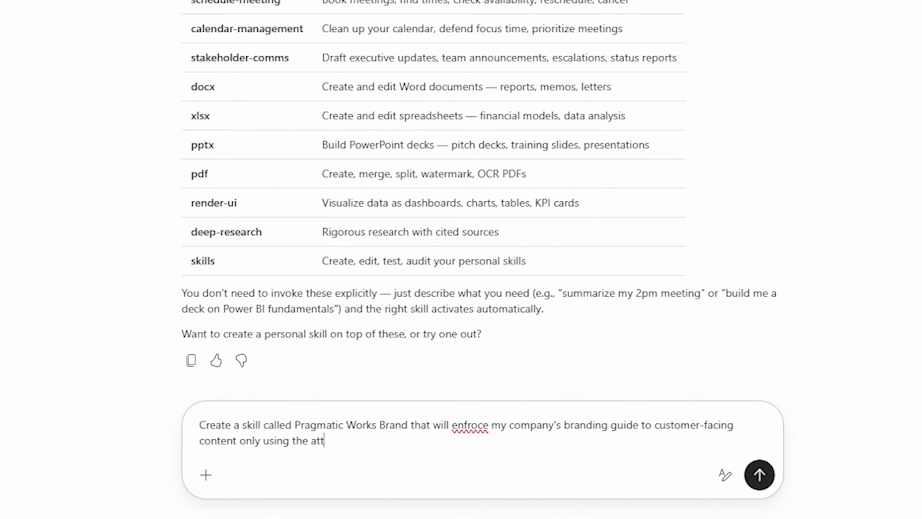
text(ached branding guide /)
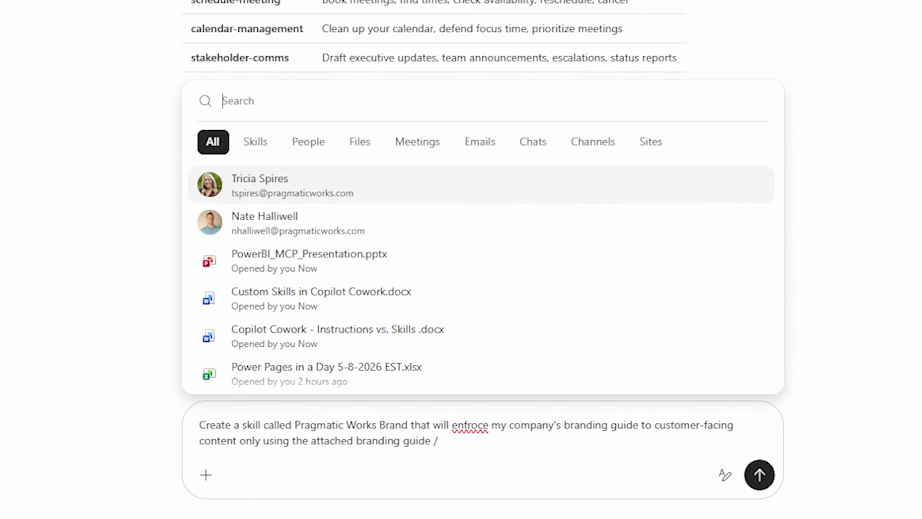
Step: Search for "pragmatic works guide", attach Pragmatic Works Branding Guide.pdf to the skill request, and send it
text(pragmatic works g)
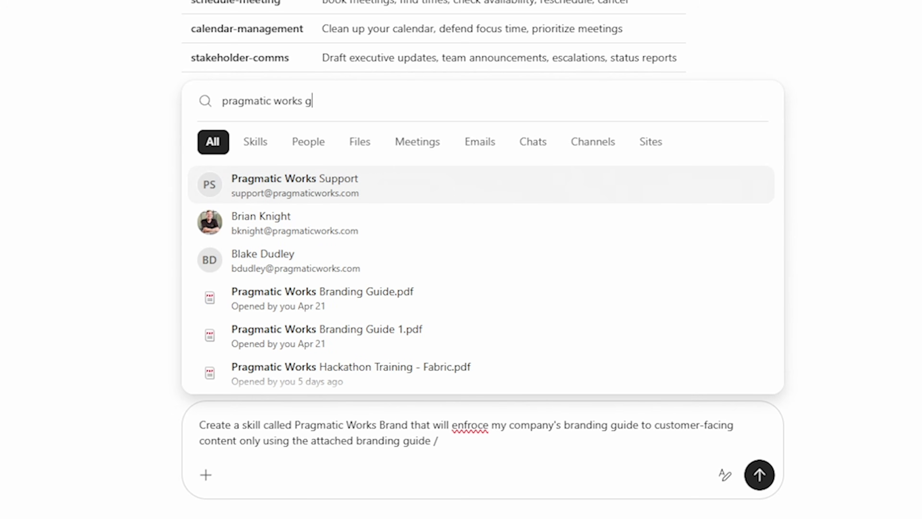
text(uide)
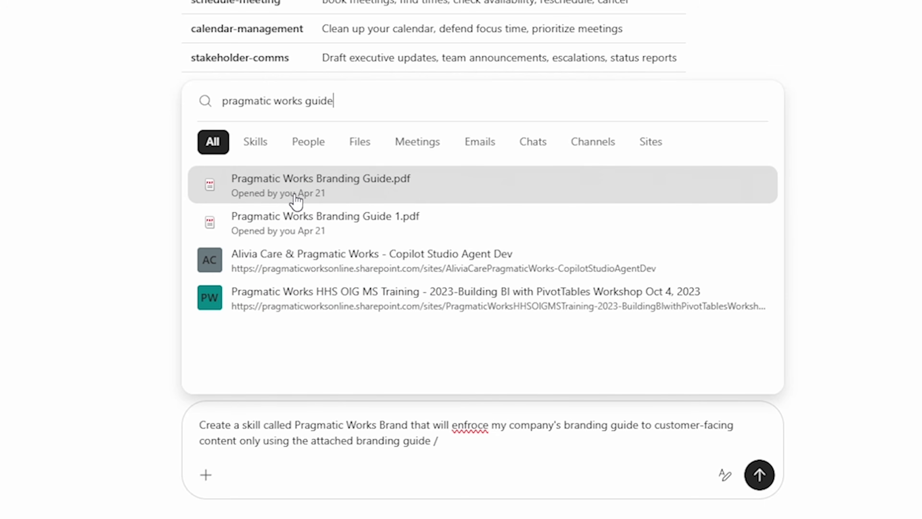
click(338, 200)
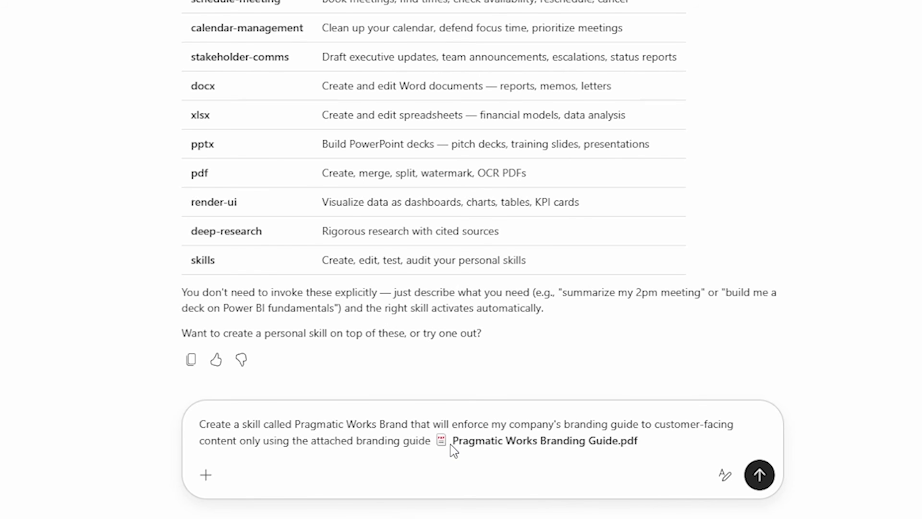
click(760, 479)
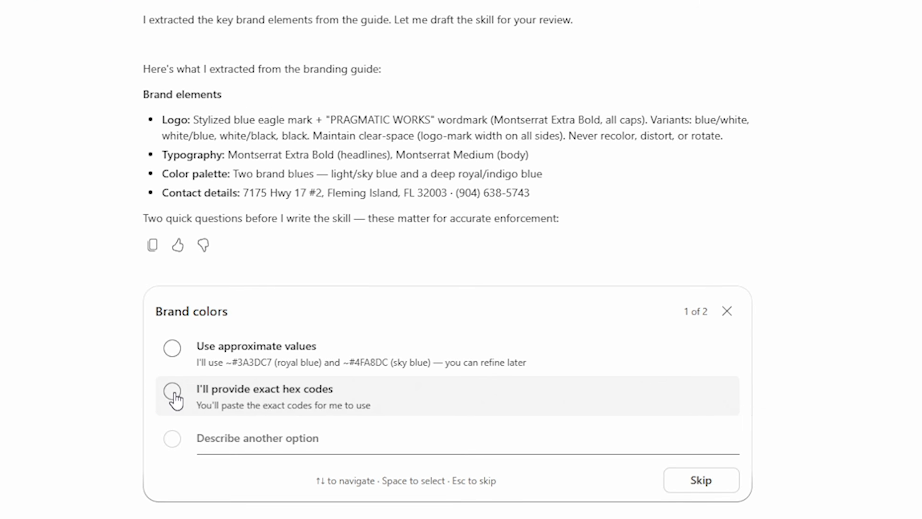
Step: Answer the skill questions with "I'll provide exact hex codes" for brand colors and Advisory (Recommended) for enforcement mode
click(173, 393)
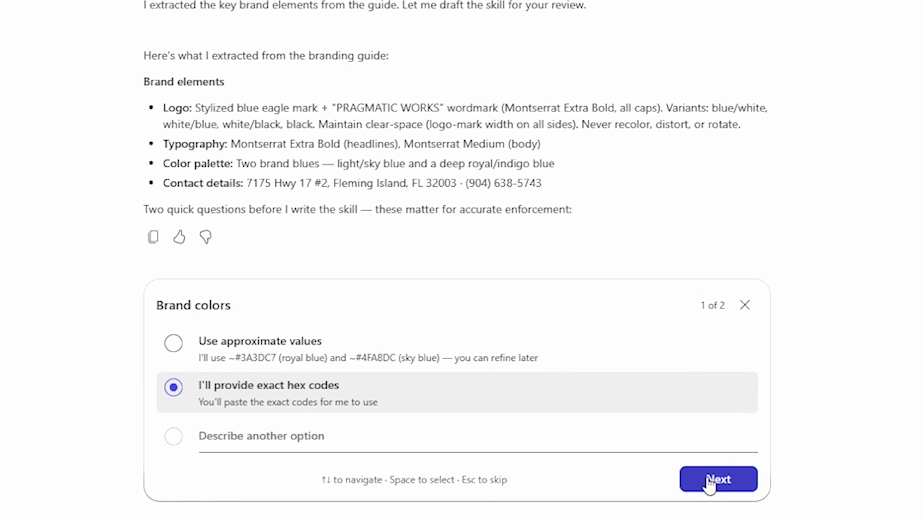
click(710, 483)
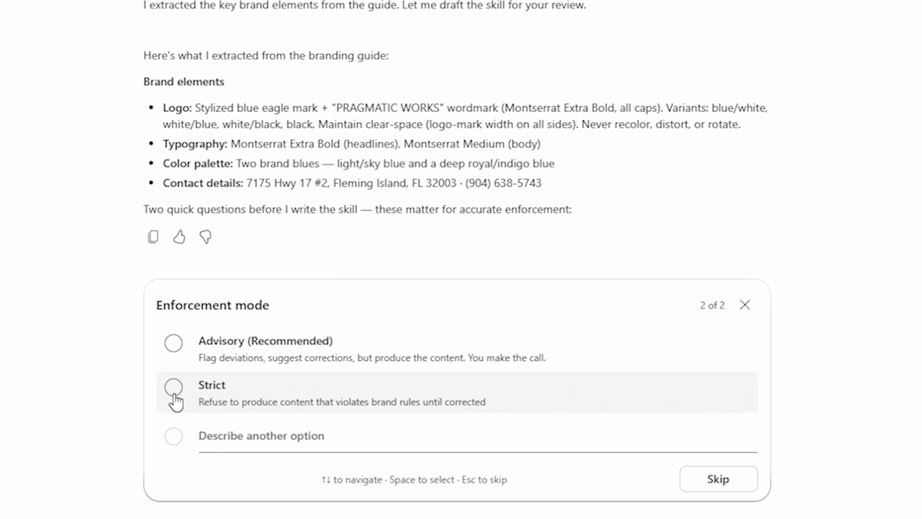
click(173, 345)
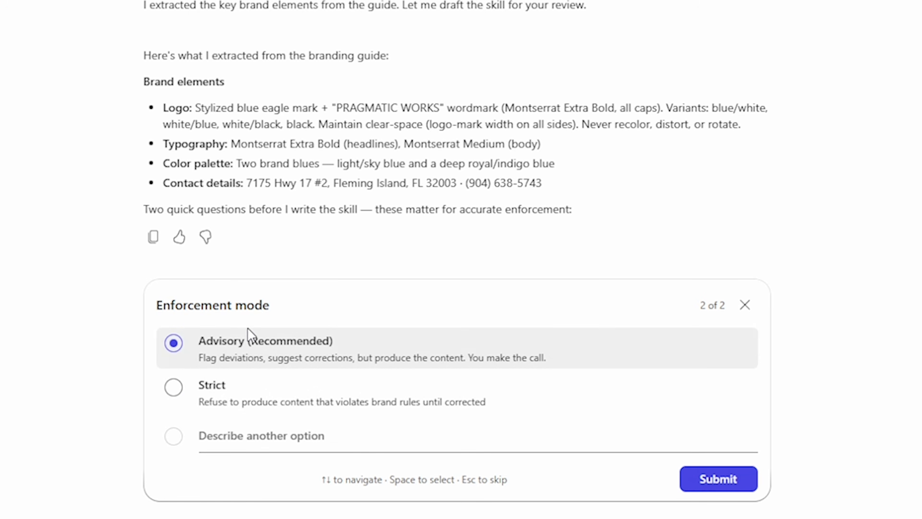
click(728, 486)
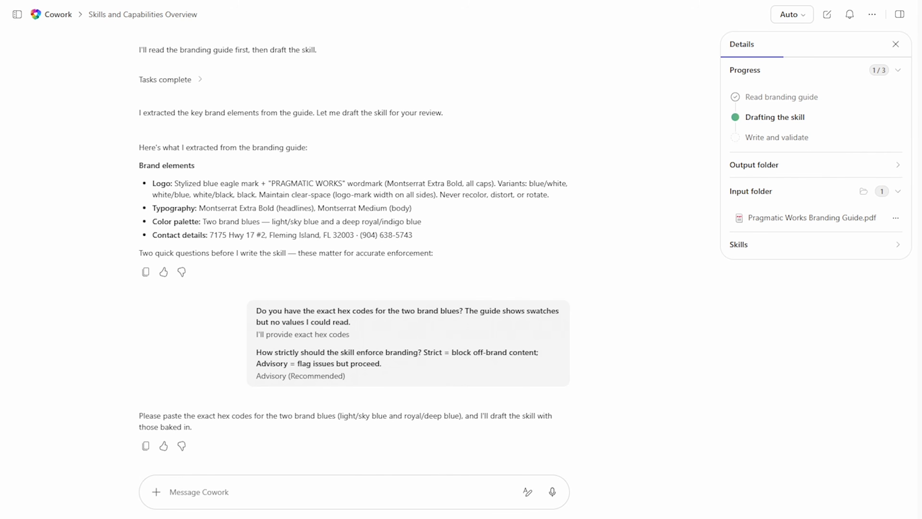
Step: Send the primary brand colors, for reference only in language, as Blue #499EDE and Dark Blue #374AC0
text(Primary brand colors (for reference only in language): Blue: #499EDE Dark Blue: #374AC0)
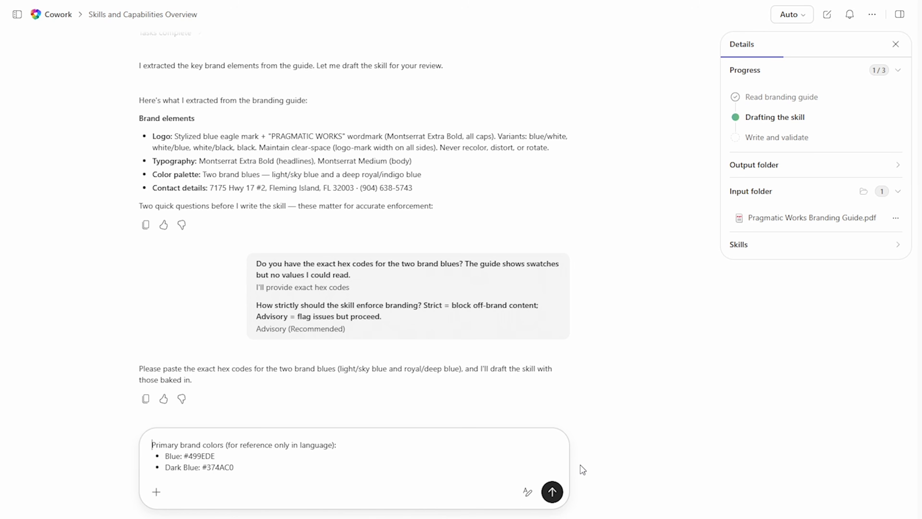
click(552, 492)
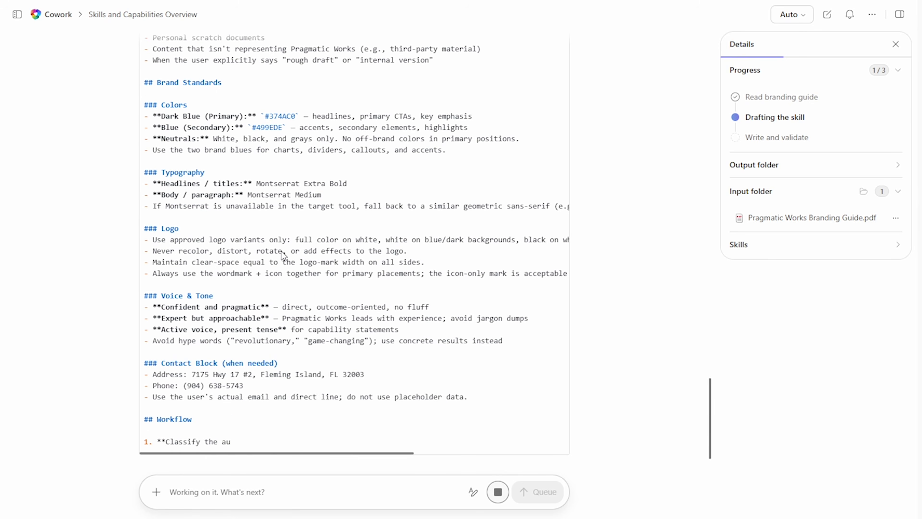
Step: Review the drafted skill from its description to its guardrails and approve it by replying "as is"
scroll(299, 203, up, 7)
scroll(300, 223, up, 5)
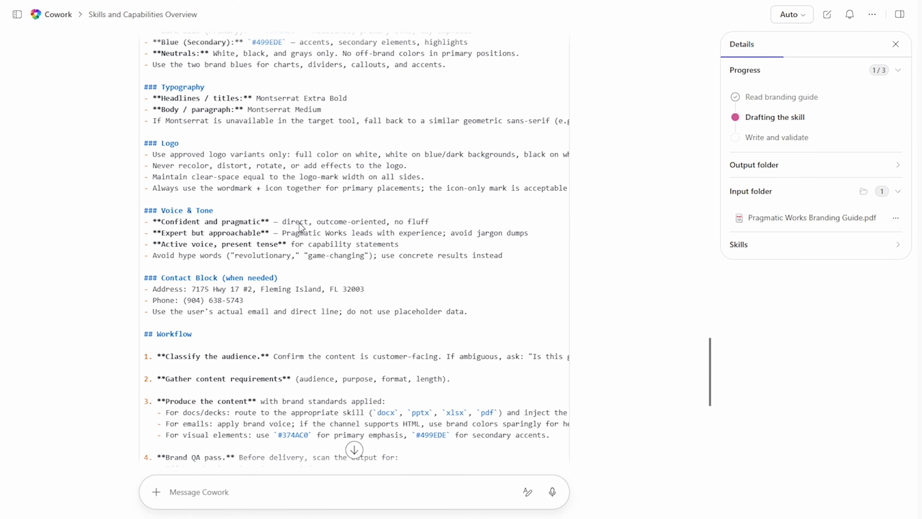
scroll(302, 227, down, 10)
scroll(307, 245, down, 2)
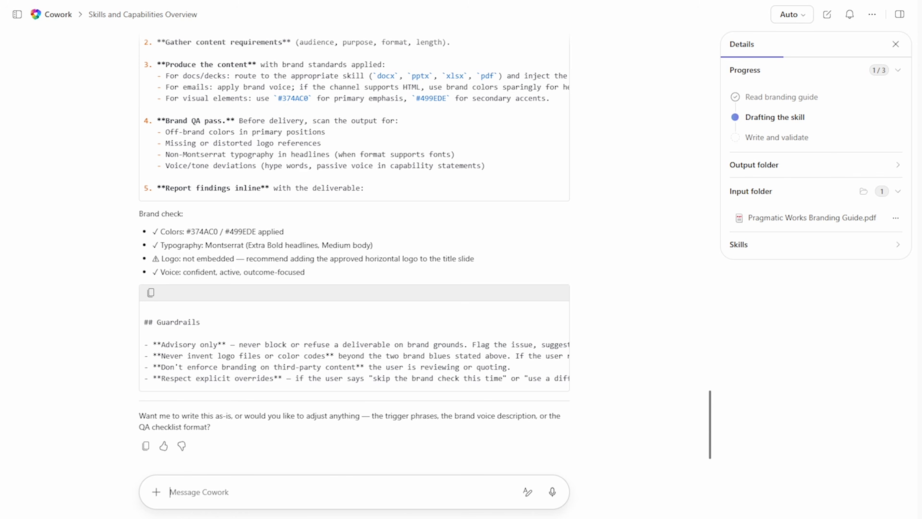
text(as is)
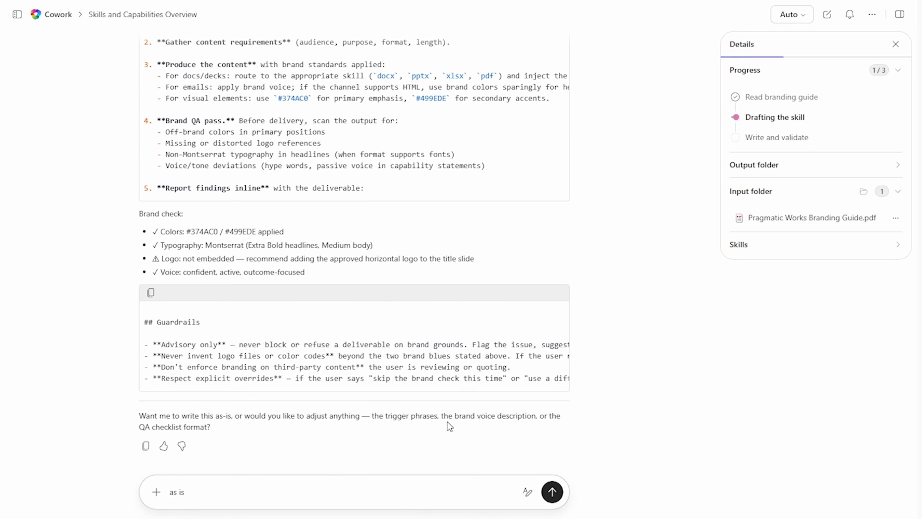
scroll(351, 181, up, 15)
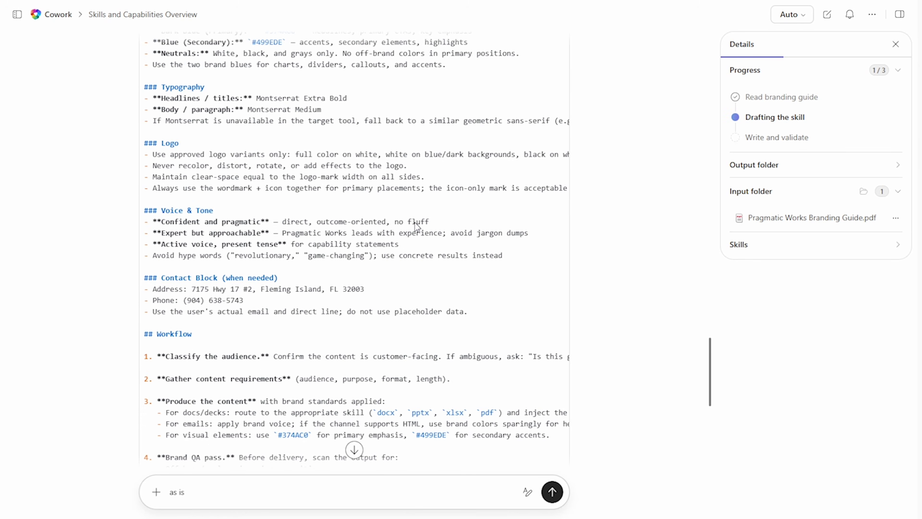
scroll(382, 248, up, 1)
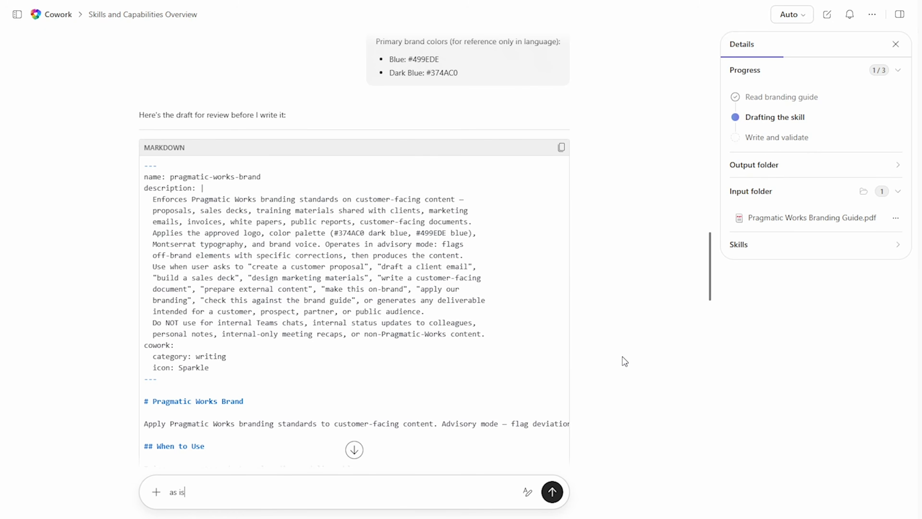
scroll(482, 307, down, 15)
scroll(487, 324, down, 10)
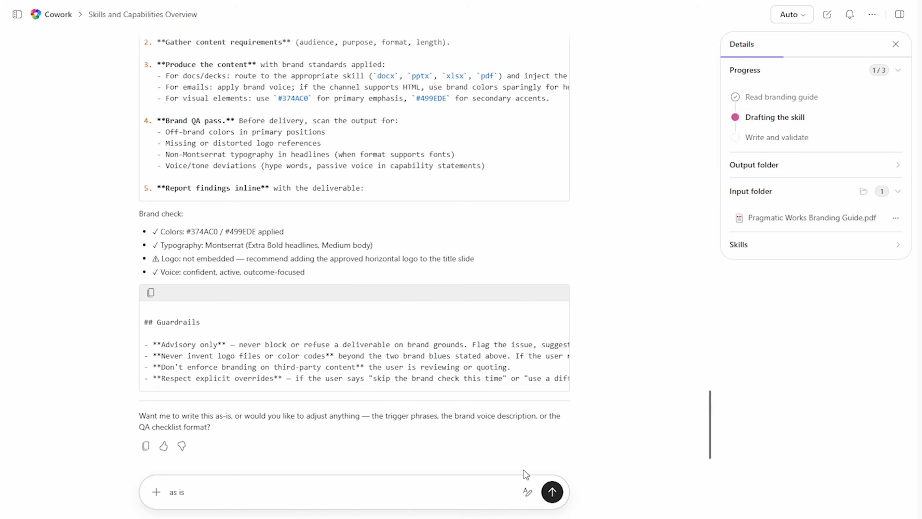
click(552, 492)
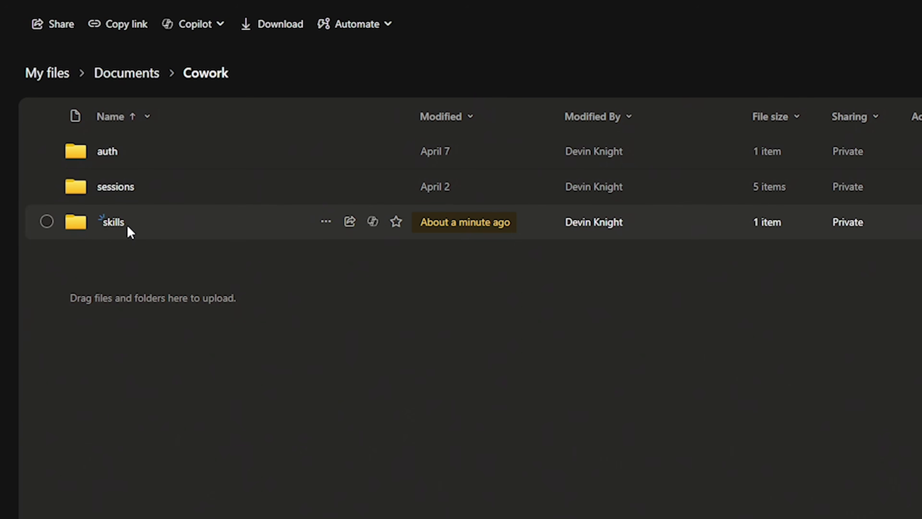
Step: Switch to OneDrive and open the pragmatic-works-brand folder inside the Cowork skills folder
click(111, 222)
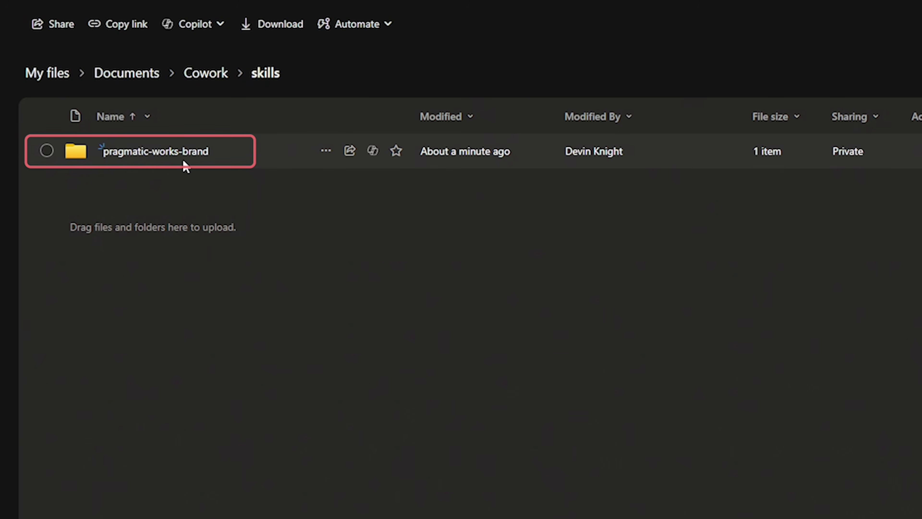
click(160, 152)
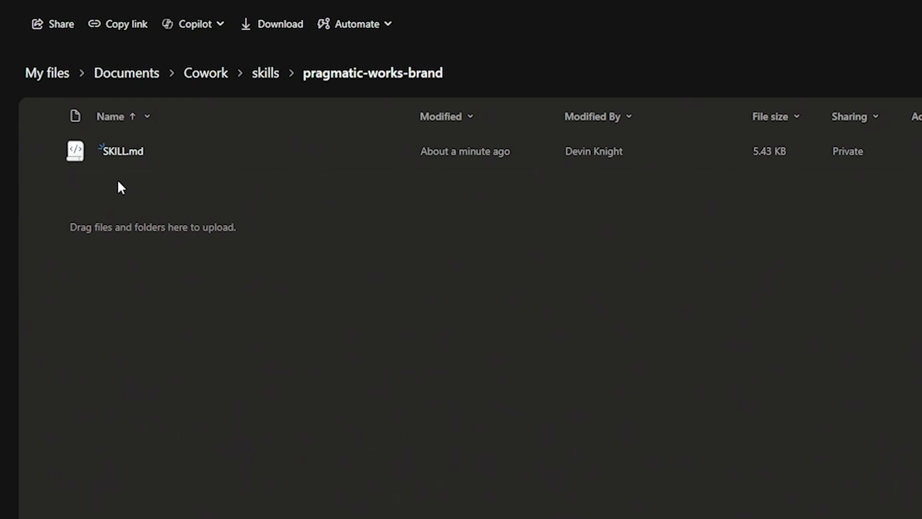
Step: Open SKILL.md and review it from the description to the guardrails, close it, and return to the skills folder
click(120, 159)
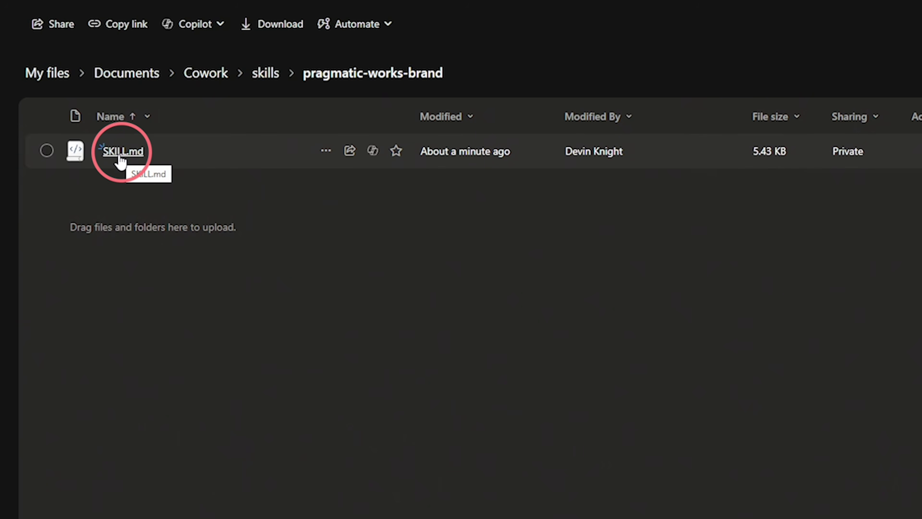
mouse_move(120, 159)
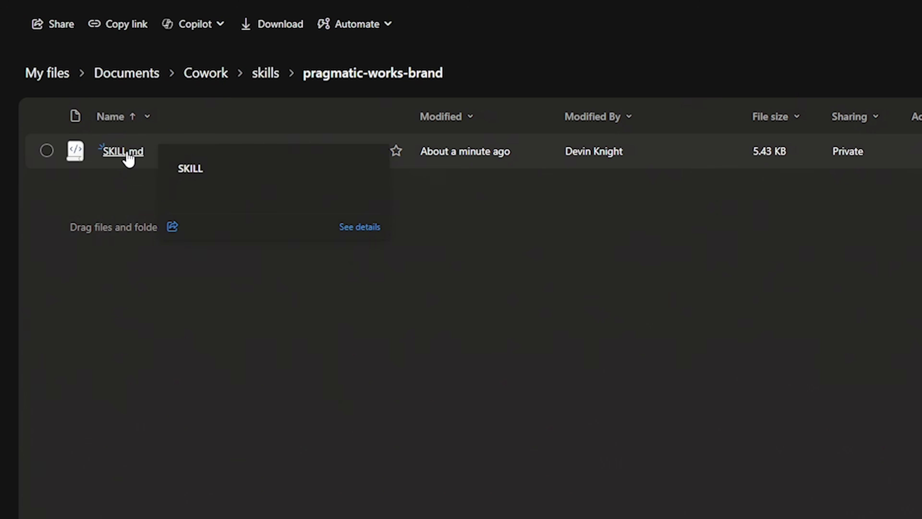
click(113, 150)
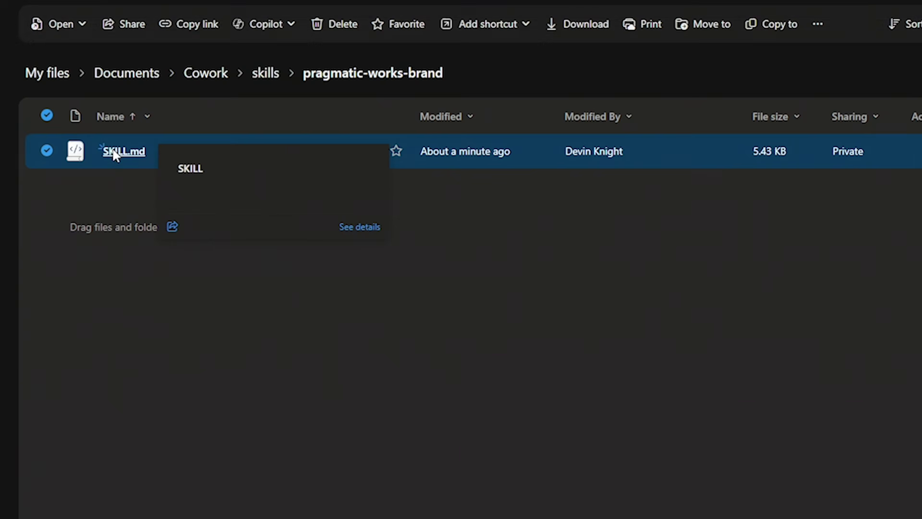
click(113, 151)
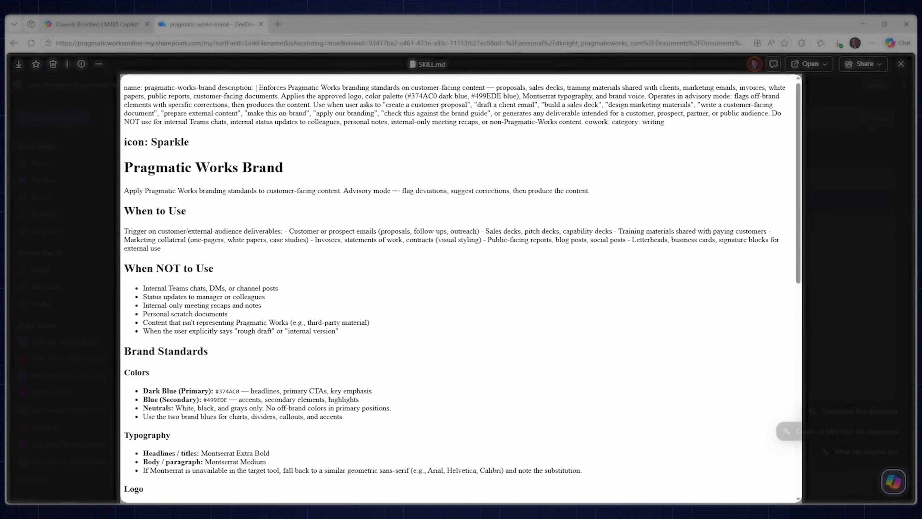
scroll(304, 204, down, 10)
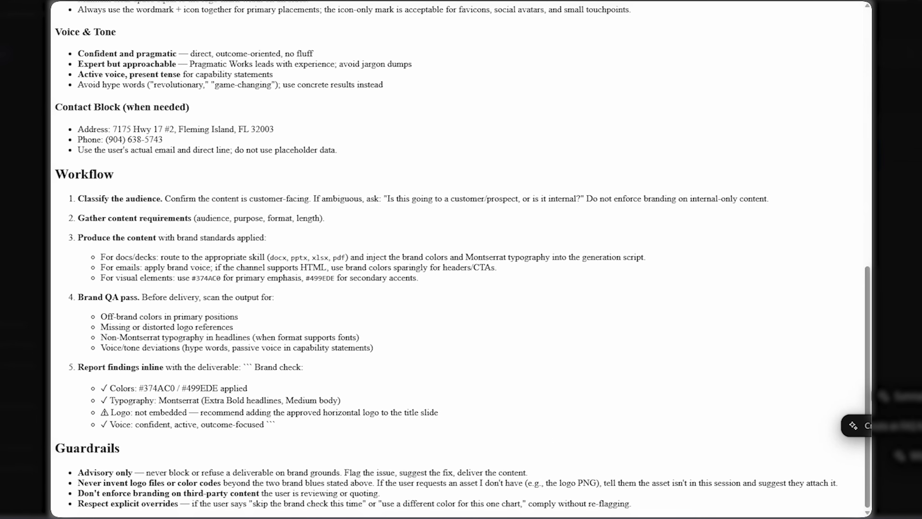
scroll(223, 225, up, 10)
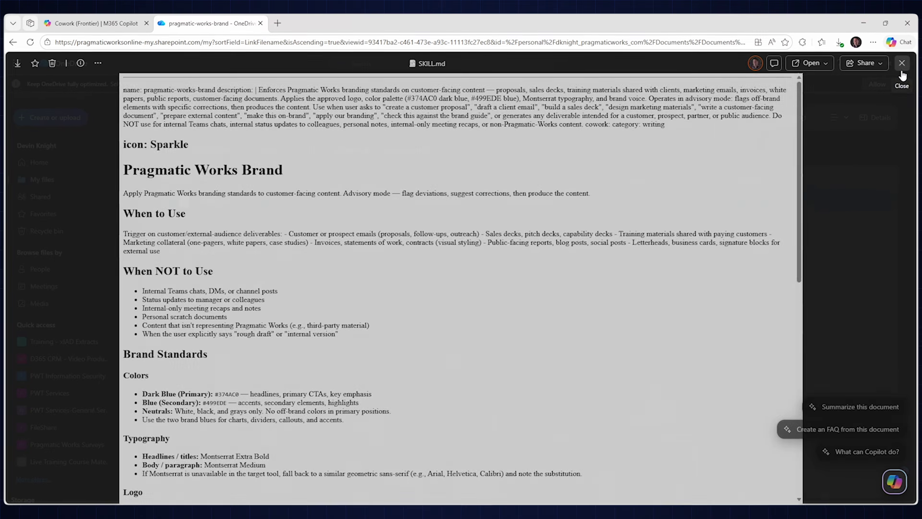
key(Escape)
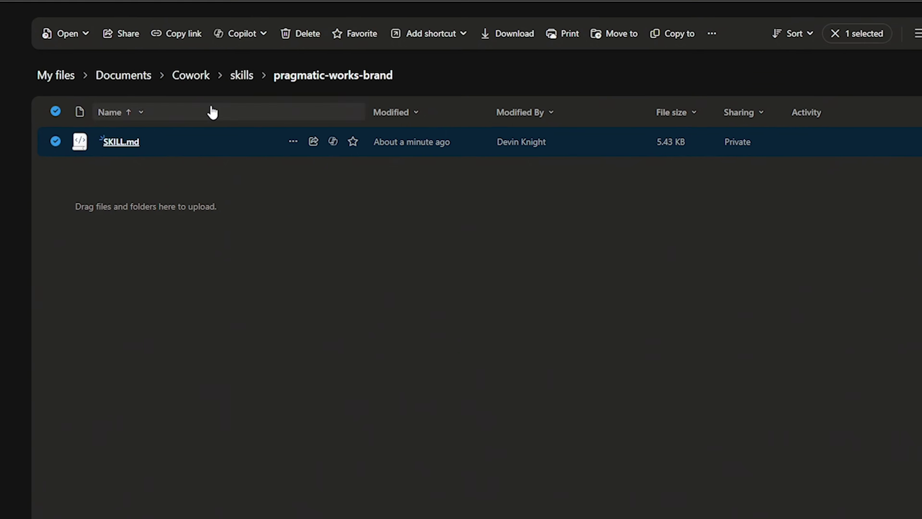
click(310, 151)
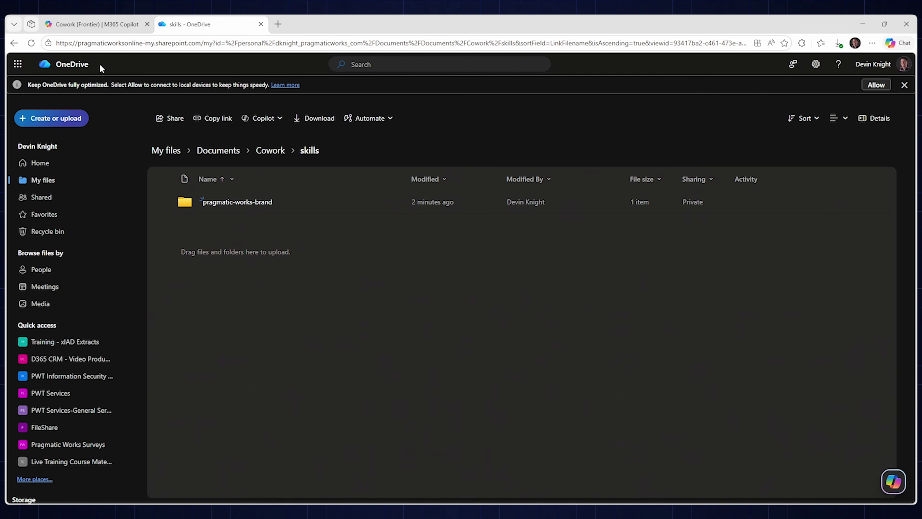
Step: Switch back to Cowork, start a new task and send the prompt "/skills"
click(83, 23)
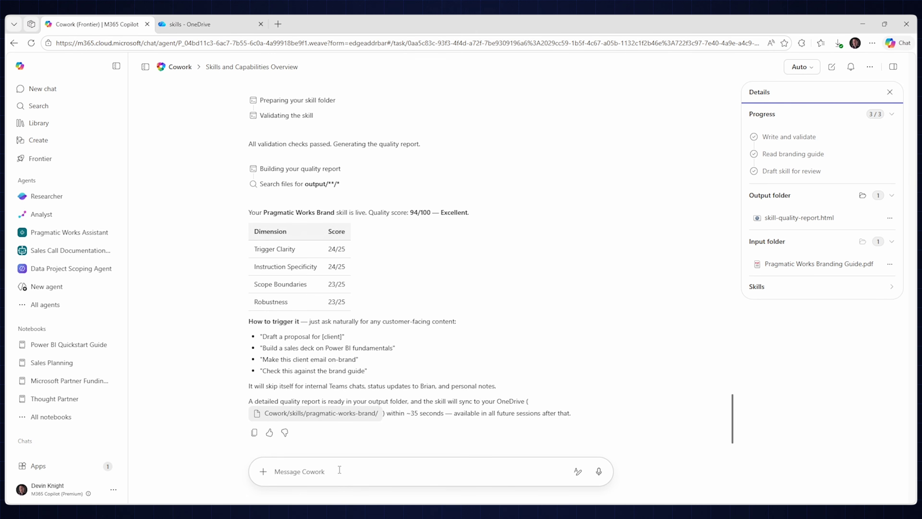
click(831, 66)
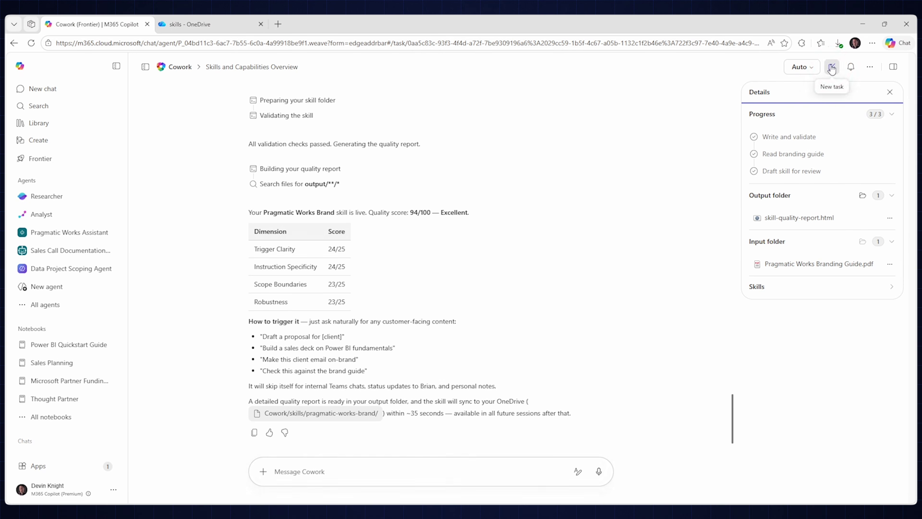
text(/skills)
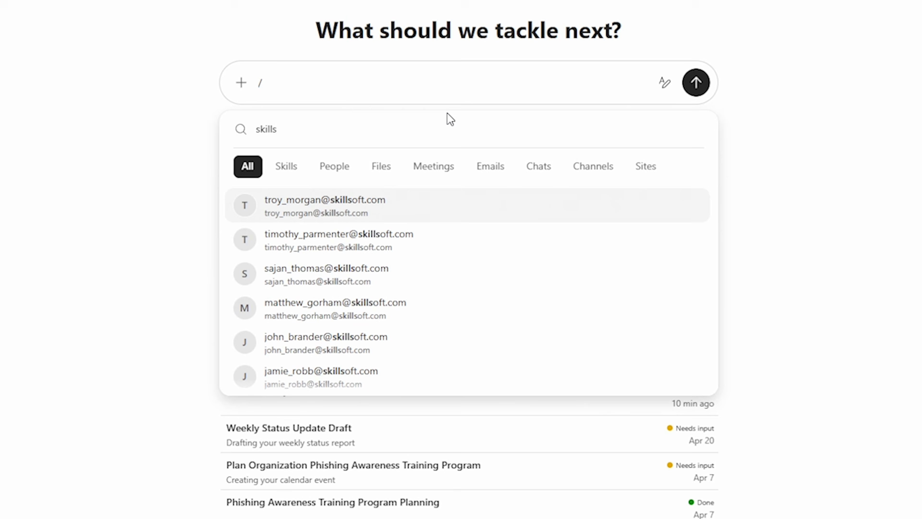
key(Escape)
text(s)
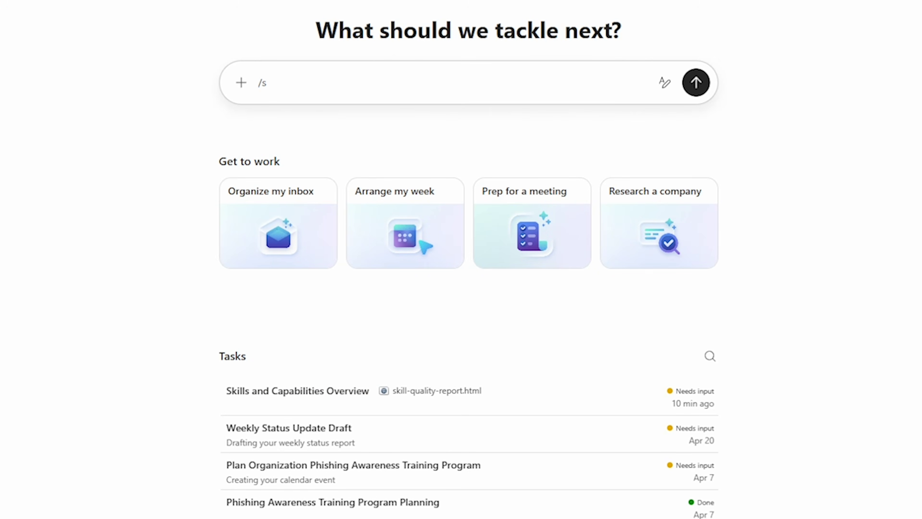
text(kills)
key(Return)
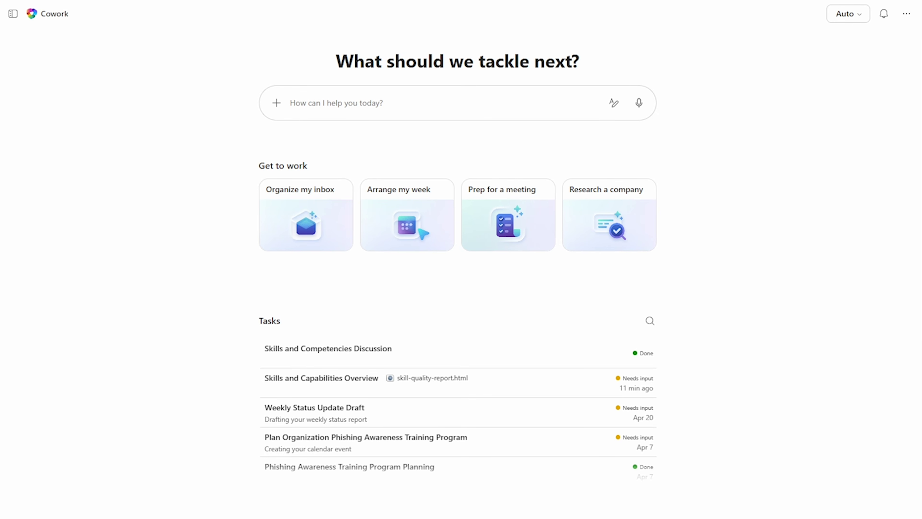
Step: Browse the available skills while composing a new prompt, and enter "apply /pragmatic-works-brand"
click(460, 107)
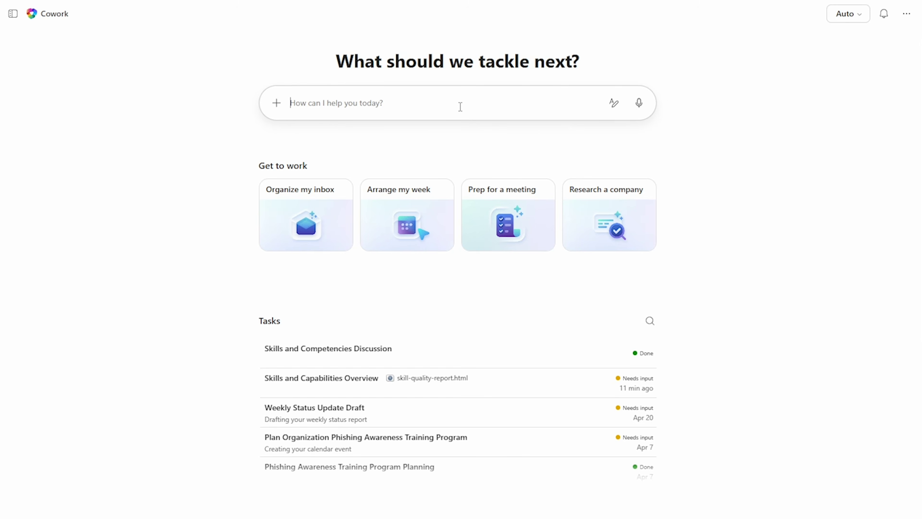
text(apply /)
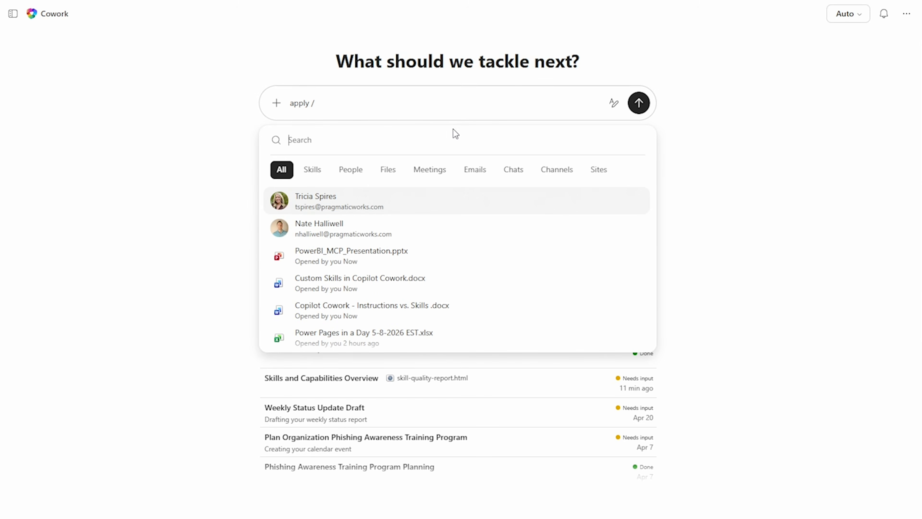
click(312, 173)
scroll(367, 247, down, 3)
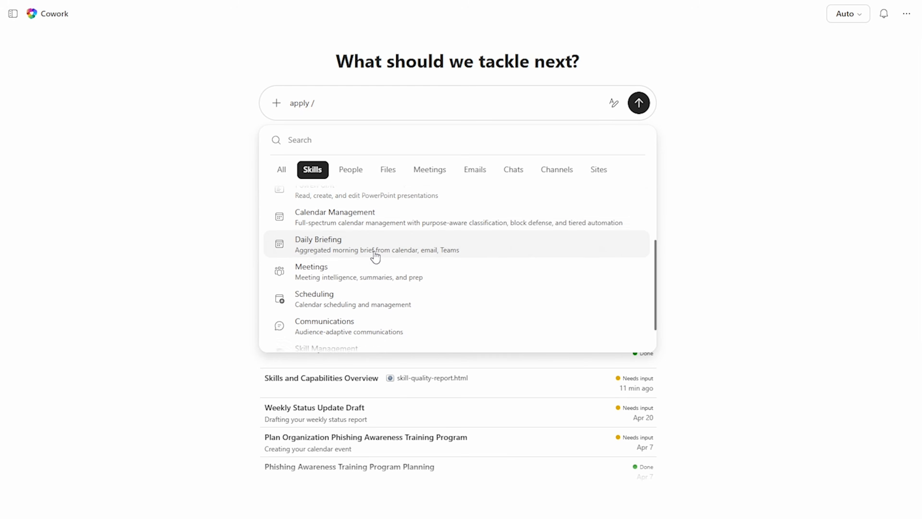
scroll(379, 261, down, 5)
scroll(237, 159, up, 3)
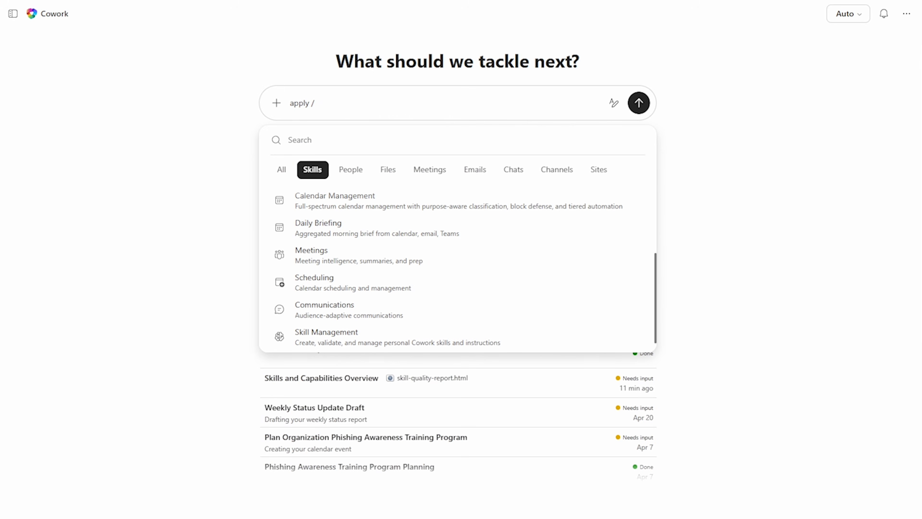
key(Escape)
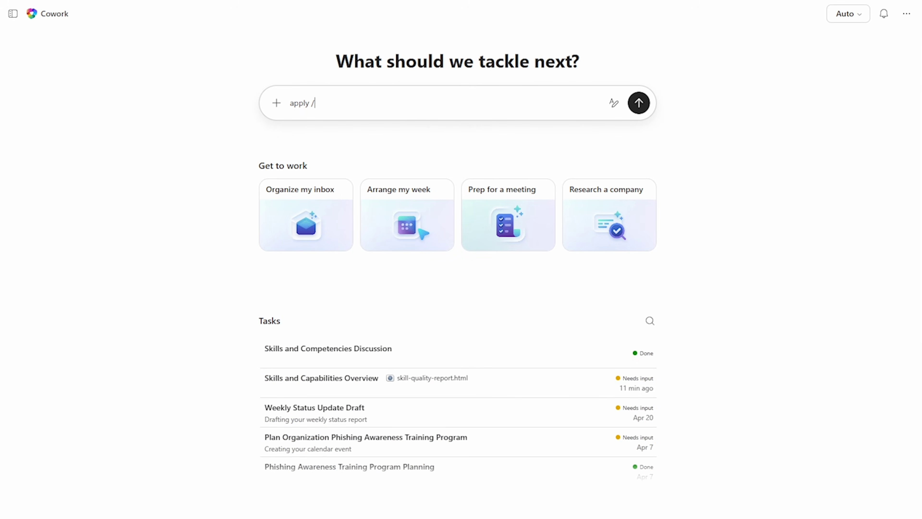
text(pragmatic-works-brand)
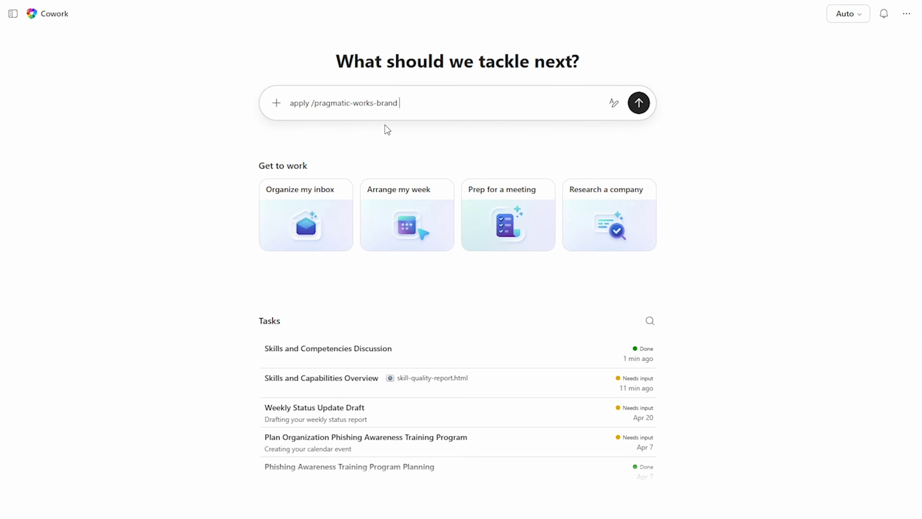
Step: Find PowerBI_MCP_Presentation.pptx among the files and add it as a reference at the end of the prompt
text(/)
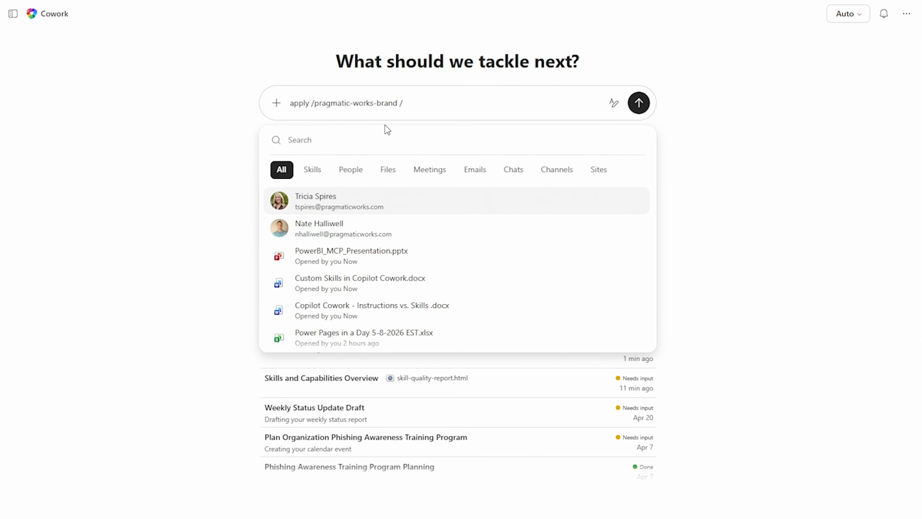
text(power)
key(BackSpace)
key(BackSpace)
key(BackSpace)
key(BackSpace)
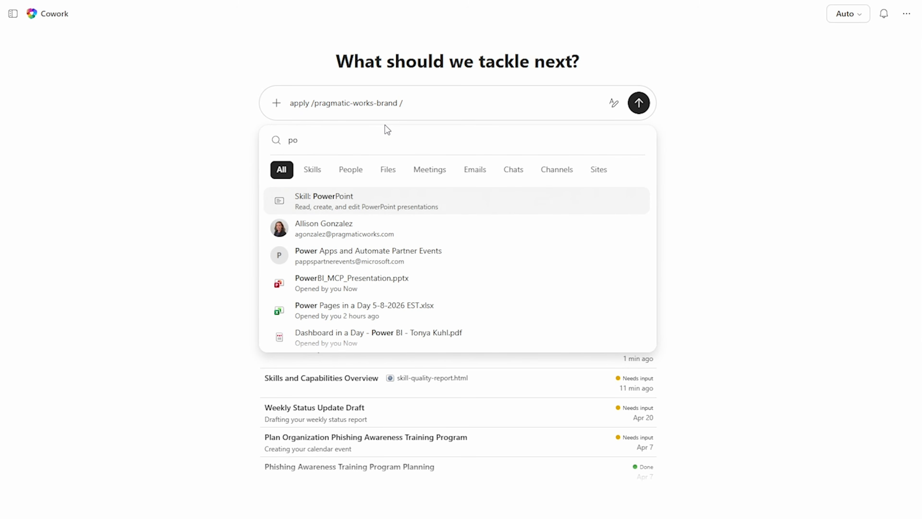
click(388, 170)
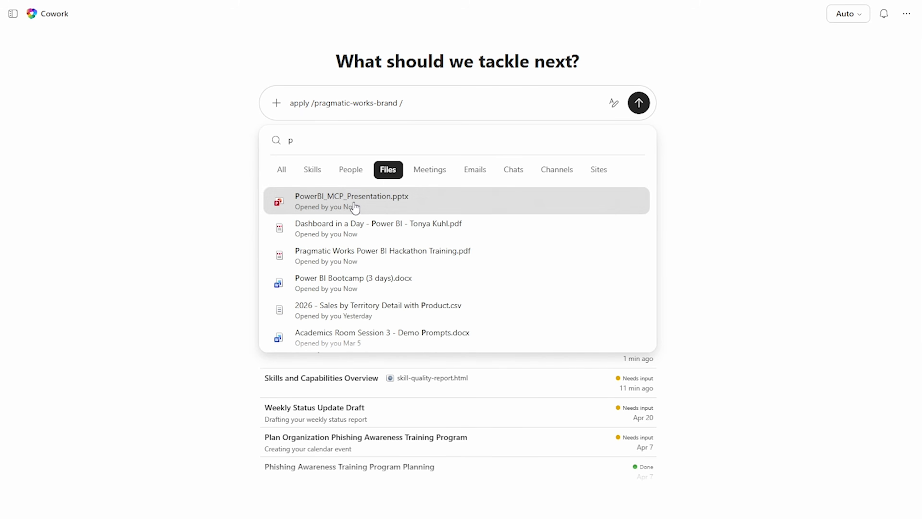
click(351, 204)
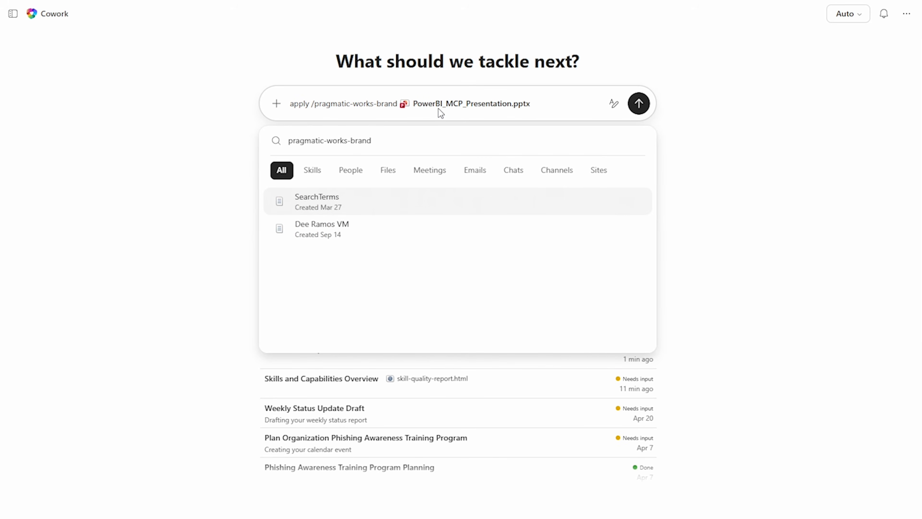
Step: Look for pragmatic-works-brand among the skills and send the prompt that applies it to the presentation
click(481, 110)
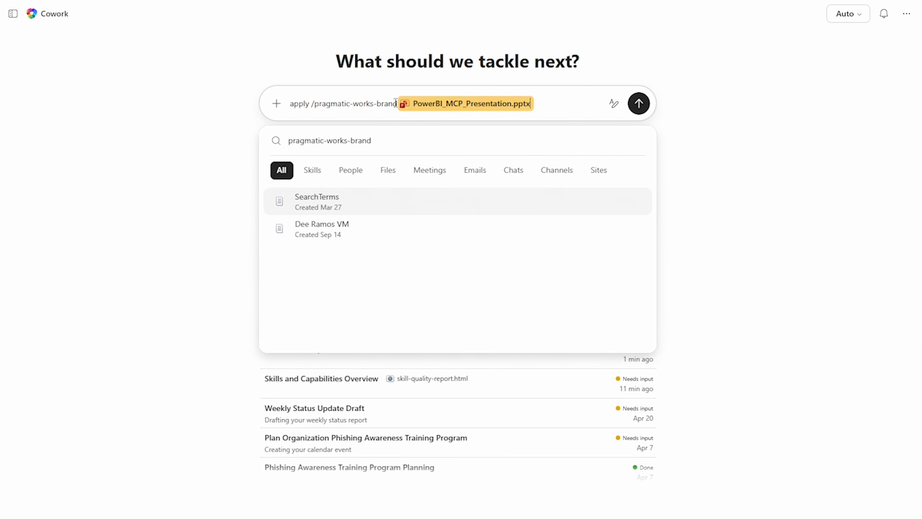
click(319, 178)
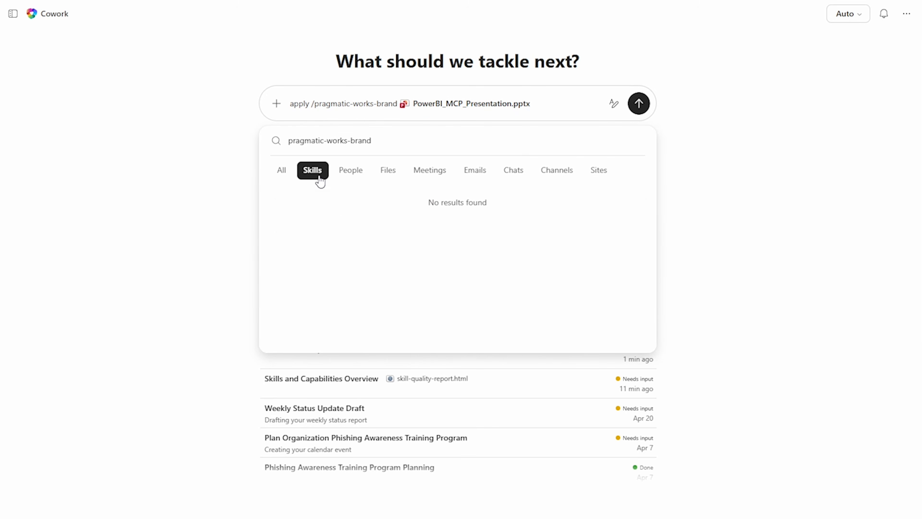
click(348, 100)
key(Return)
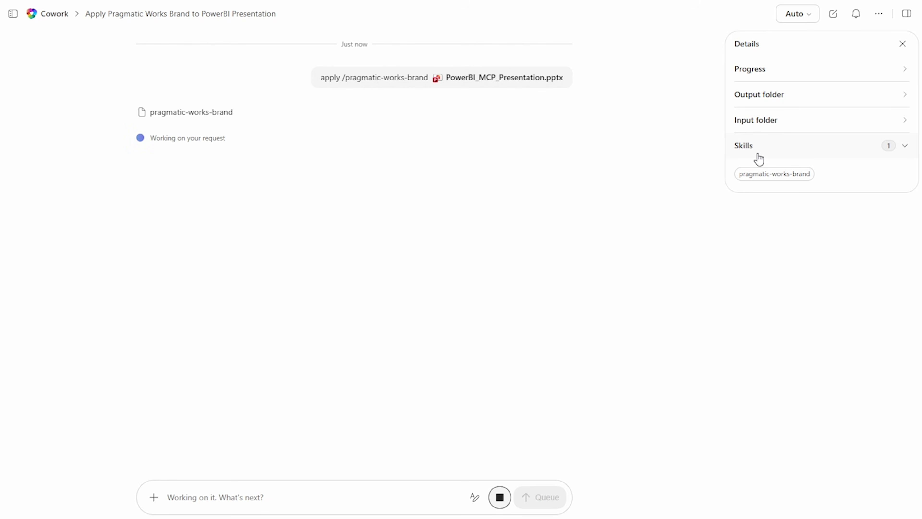
Step: Check which skills are in use in the running task's details
click(744, 146)
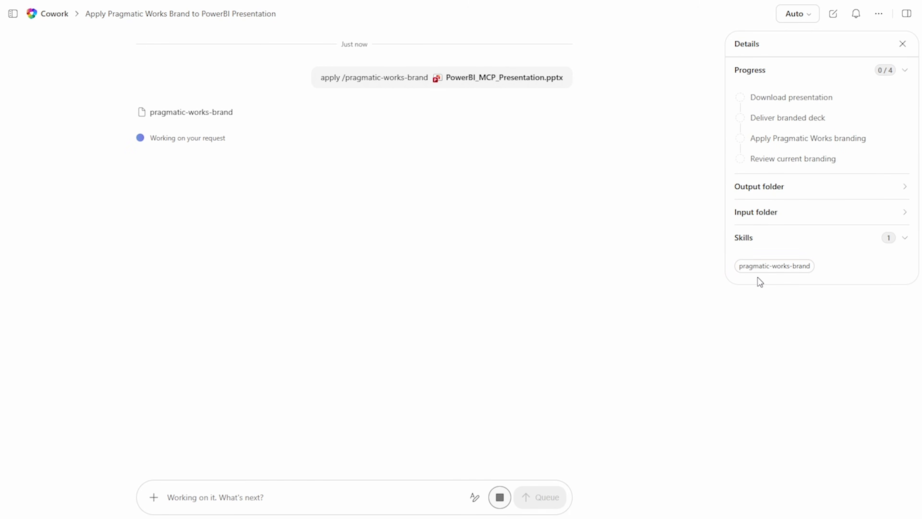
click(904, 239)
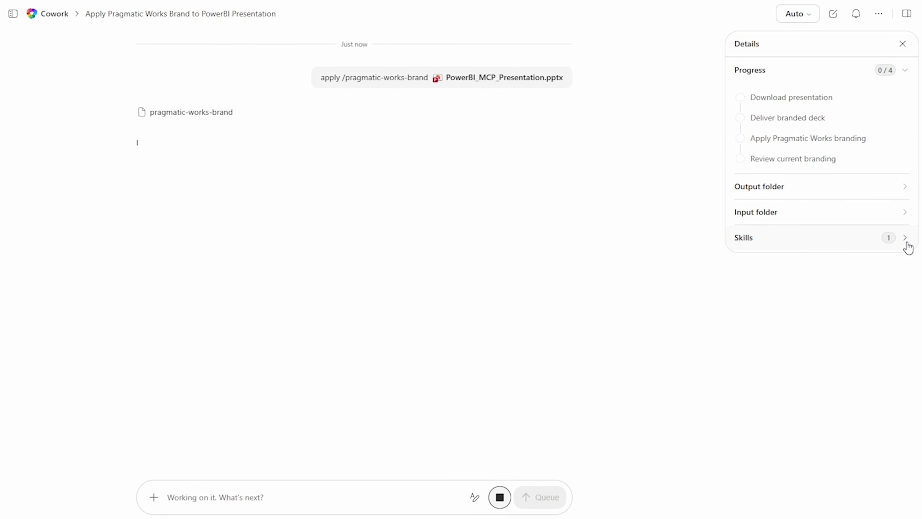
click(905, 238)
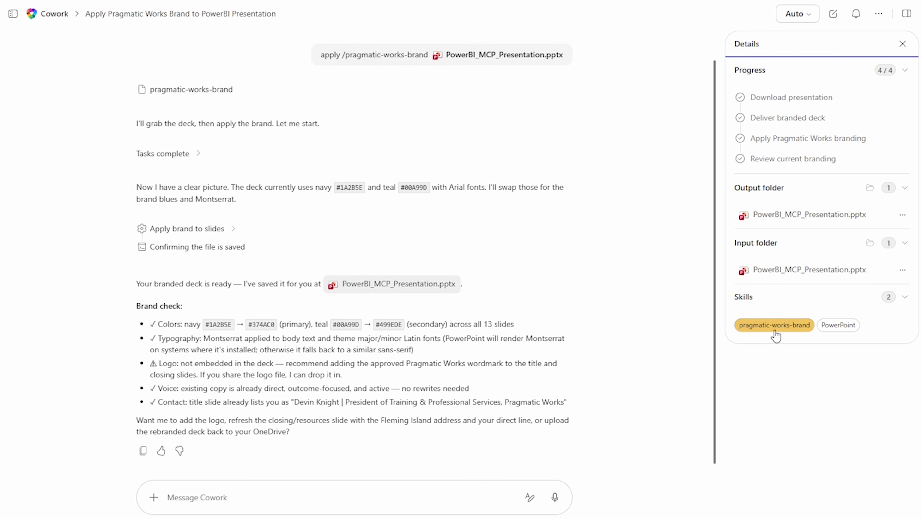
Step: View the original PowerBI_MCP_Presentation.pptx from the input folder, then close it and the OneDrive page
mouse_move(791, 278)
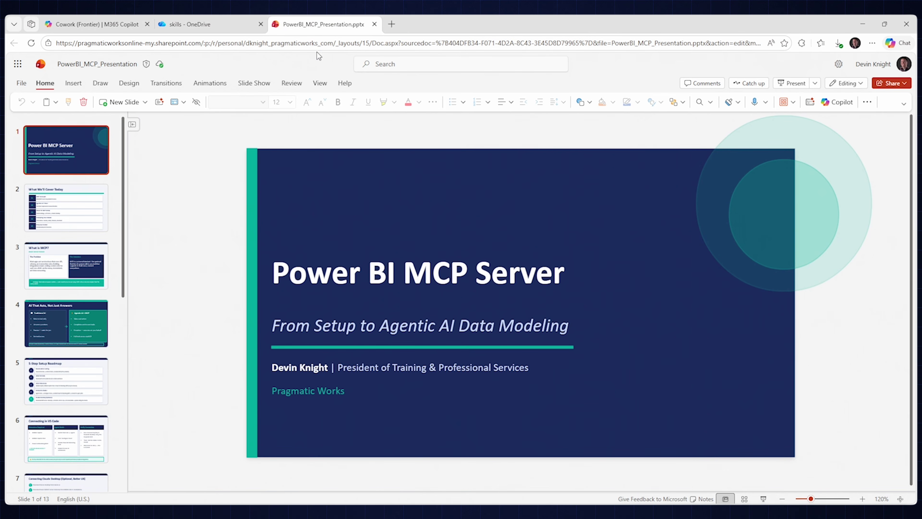
click(374, 24)
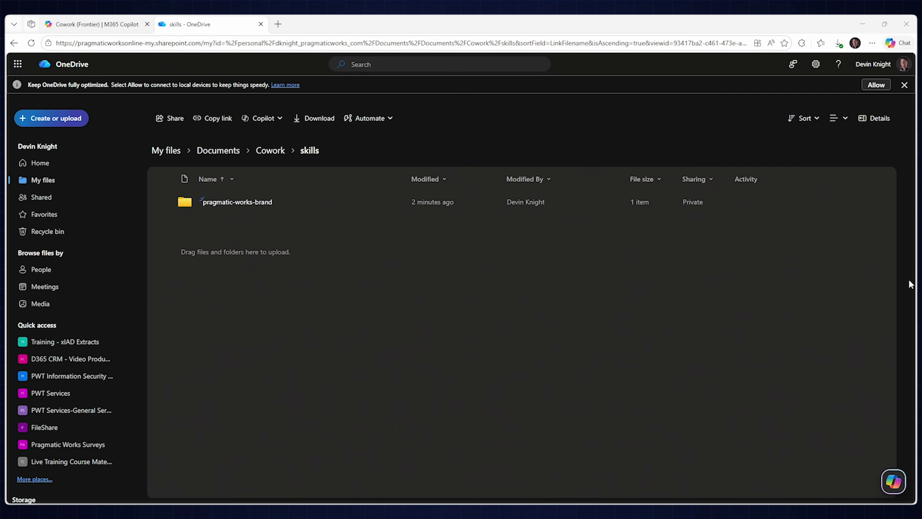
middle_click(183, 29)
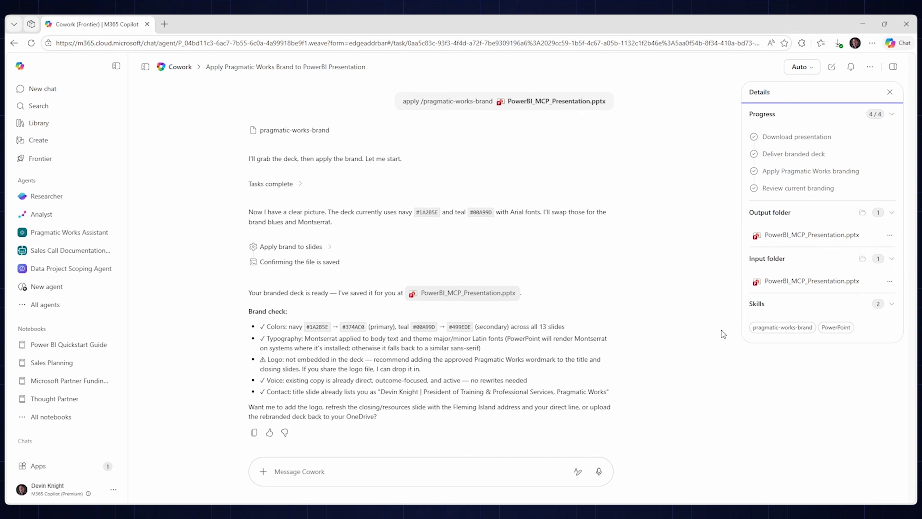
Step: Open the branded presentation from the output folder, and expand and review the actions under "Apply brand to slides"
click(805, 238)
click(335, 251)
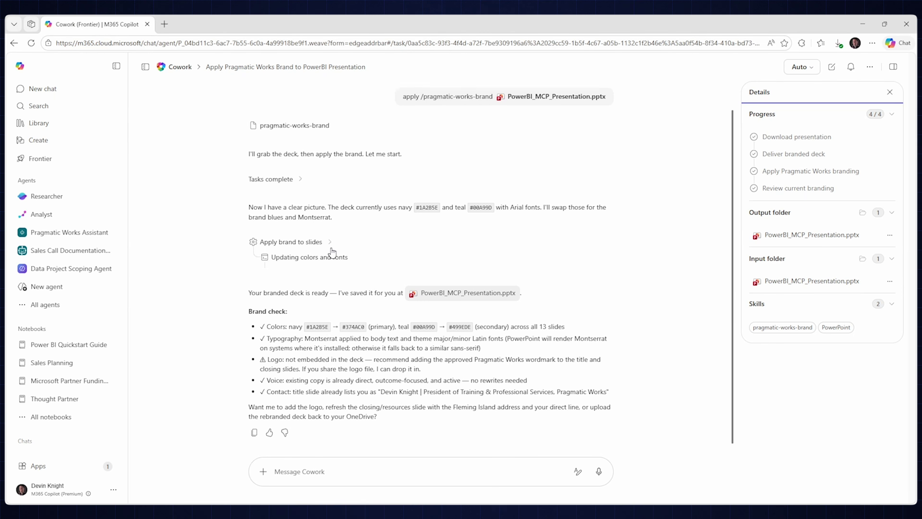
scroll(350, 215, up, 4)
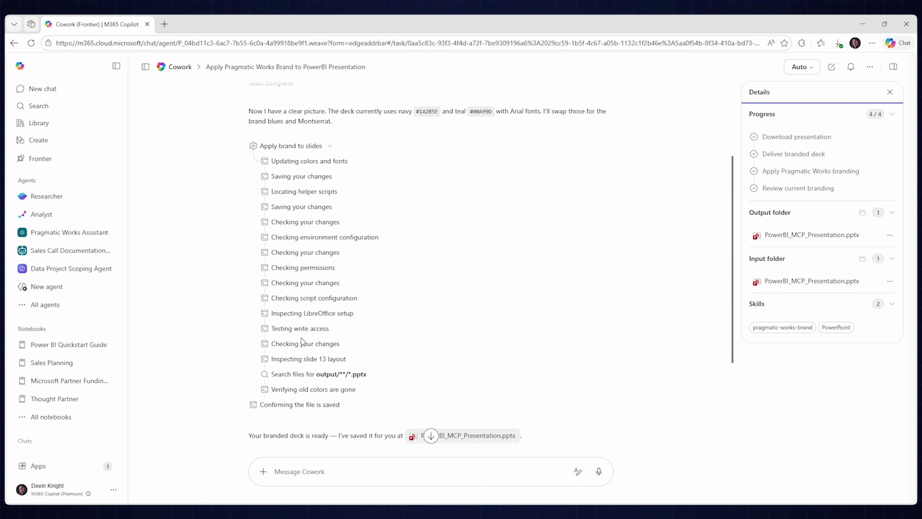
scroll(314, 379, down, 1)
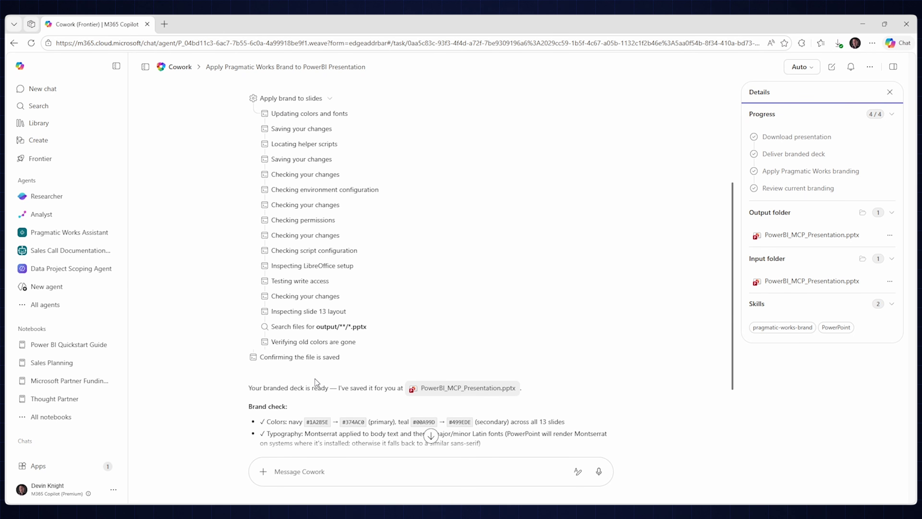
Step: Collapse the "Apply brand to slides" actions and ask Cowork to add the Pragmatic Works logo to the branded presentation
scroll(348, 352, up, 1)
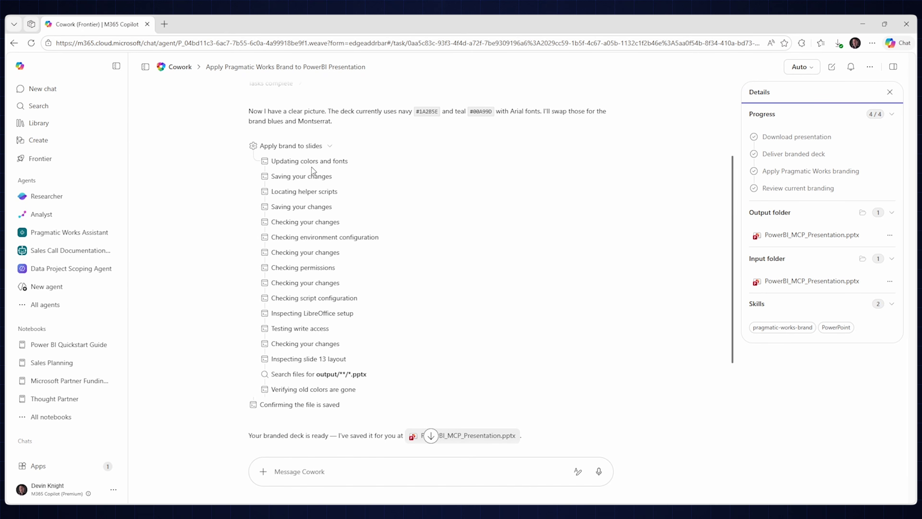
click(322, 146)
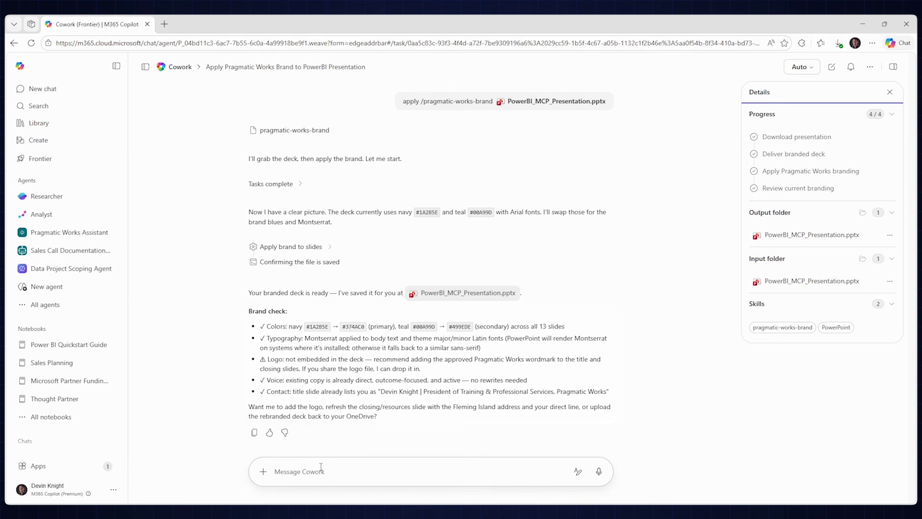
click(320, 469)
text(can ad)
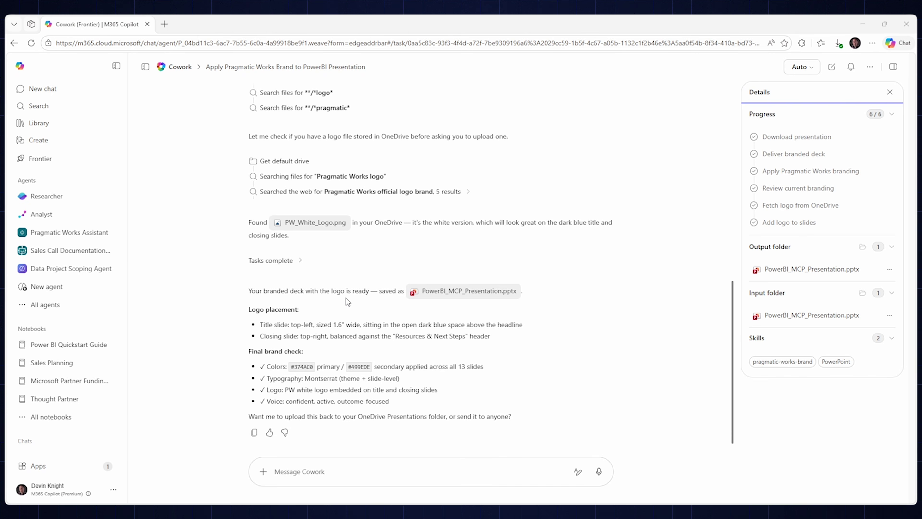
Step: Open the updated PowerBI_MCP_Presentation.pptx from the reply and review its slides from the title slide through slide 13
click(455, 293)
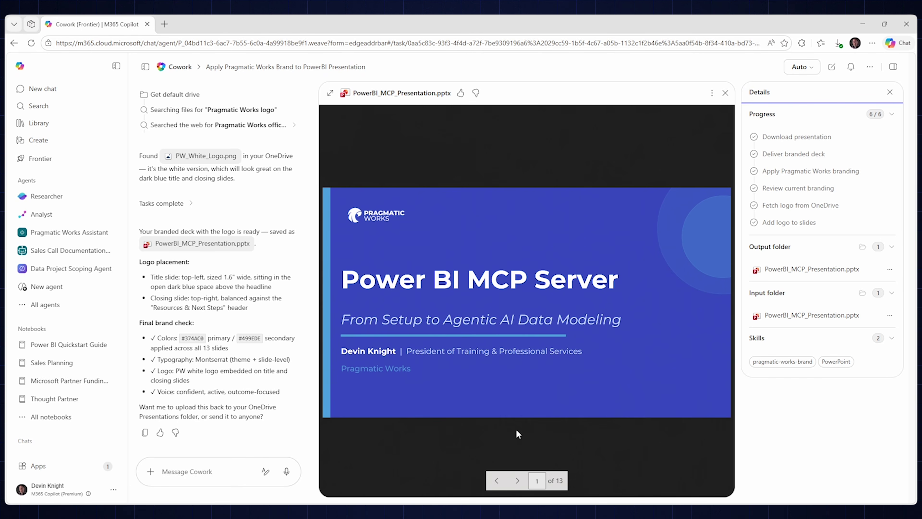
click(518, 480)
click(518, 480)
click(518, 480)
click(518, 480)
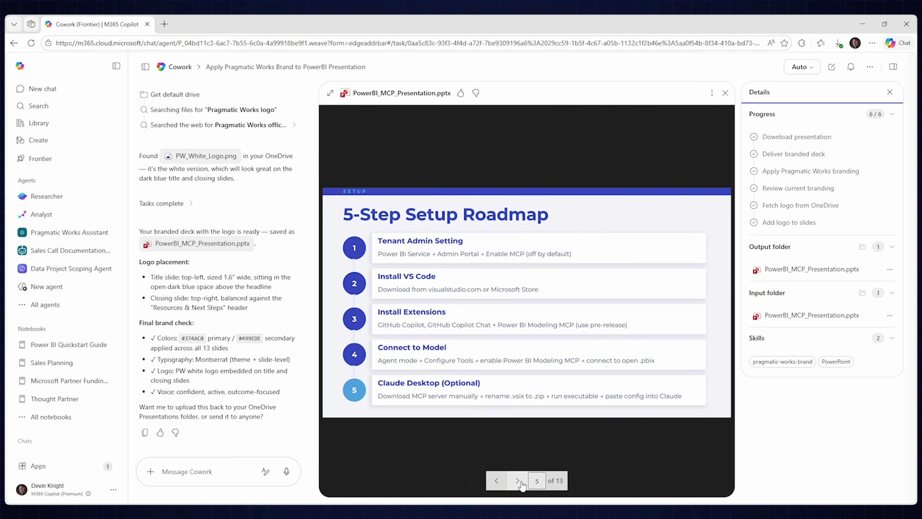
click(518, 480)
click(517, 481)
click(521, 483)
click(520, 484)
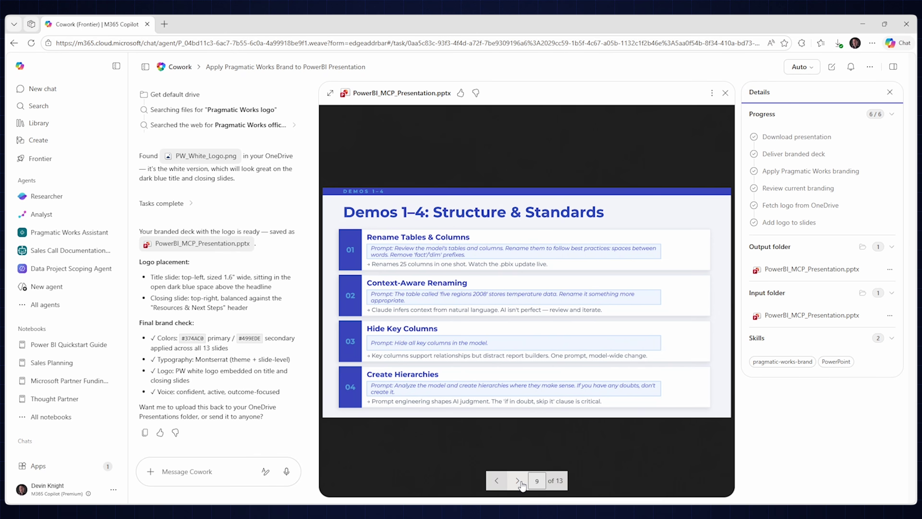
click(521, 483)
click(521, 483)
click(521, 483)
click(521, 483)
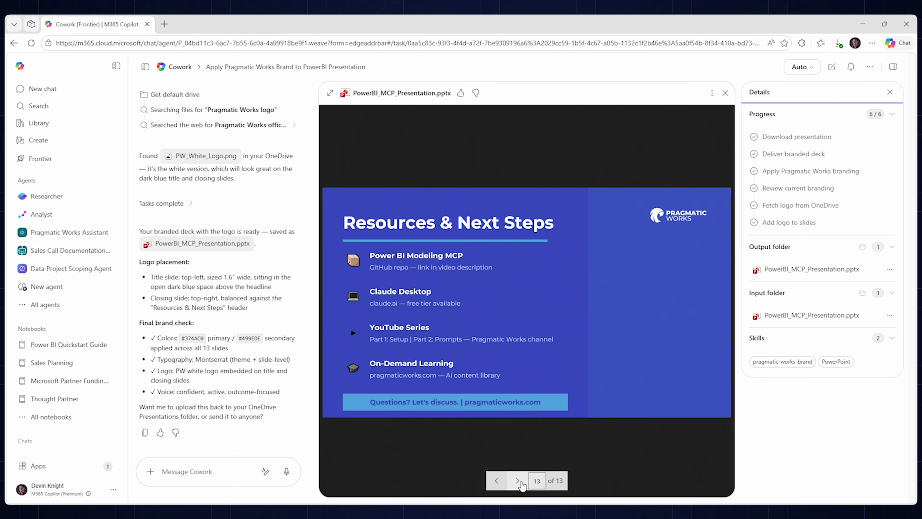